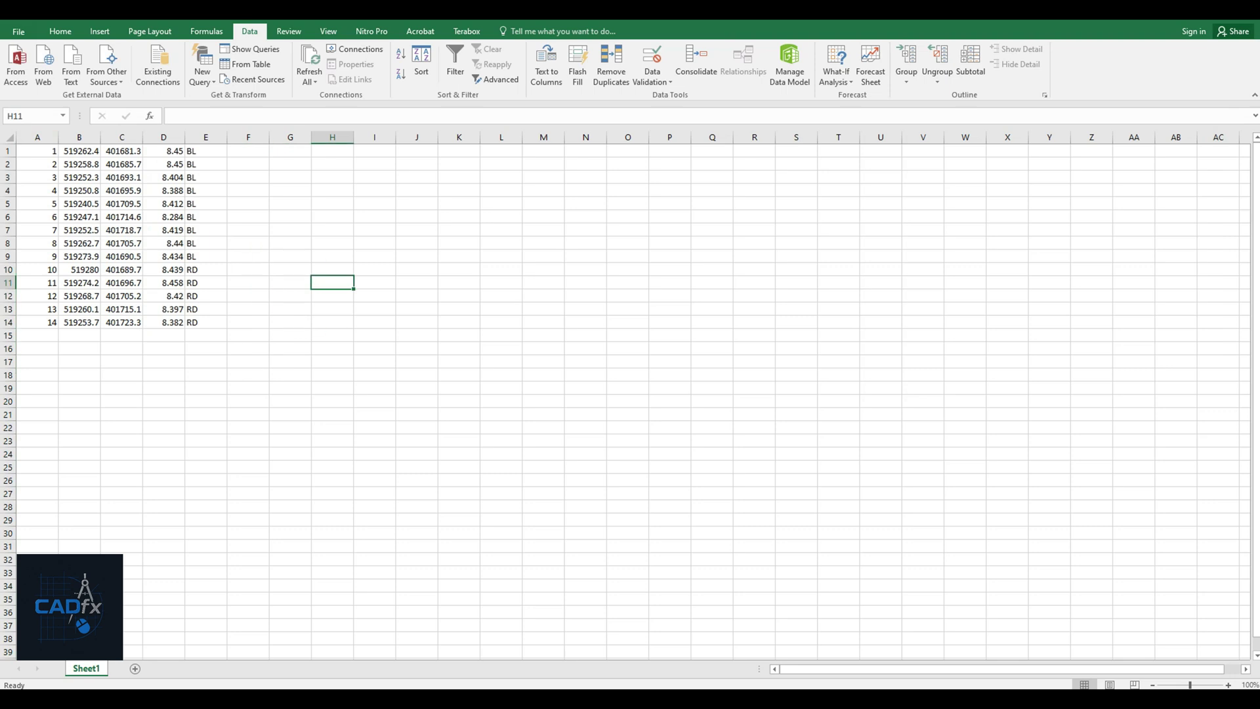
- Insert two blank rows above the survey data at the start of the sheet
key(ctrl+Home)
key(shift+space)
key(ctrl+plus)
key(ctrl+plus)
key(Down)
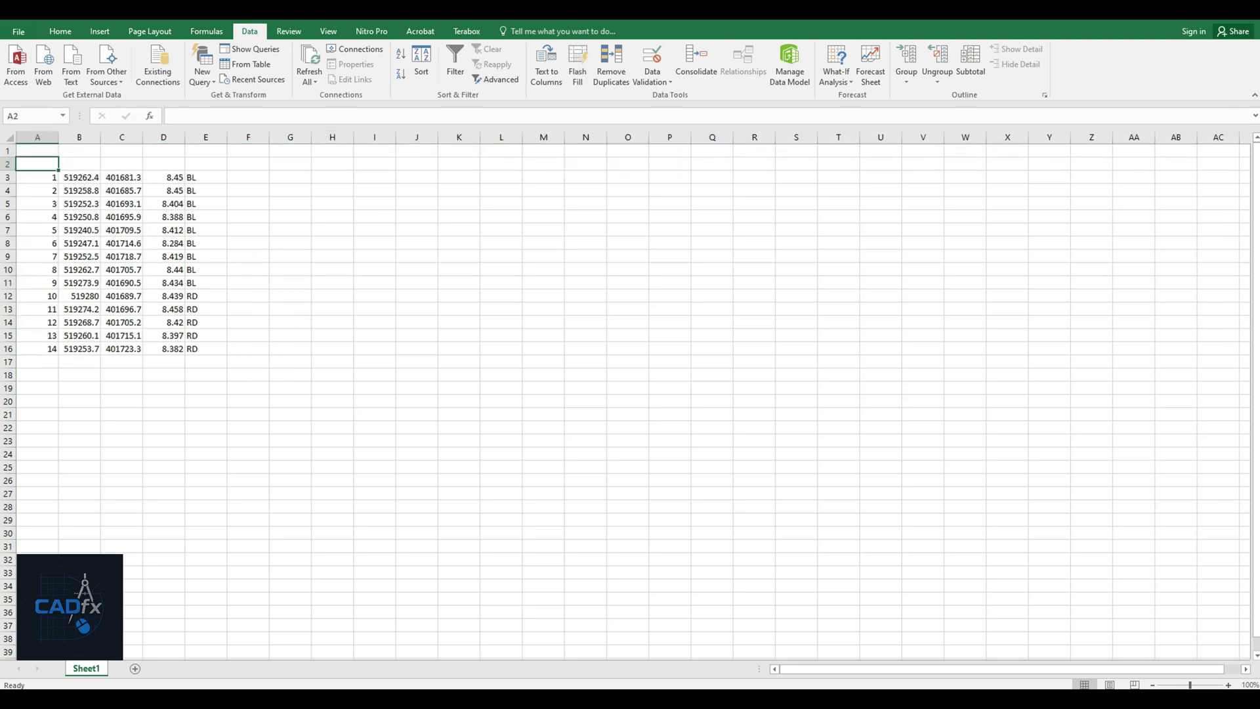
- Enter the column headings Po.No, Easting, Northing, Elevation and Description in cells A2 to E2
text(Po.No)
key(Tab)
text(Eas)
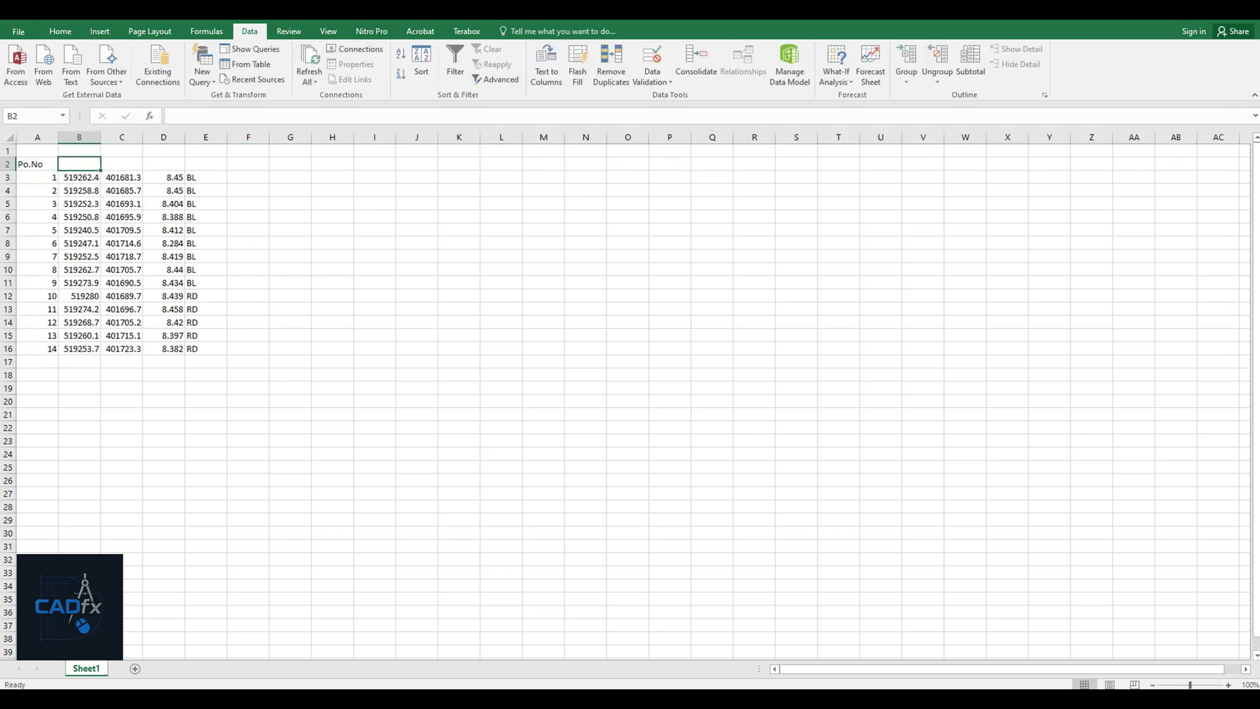
text(ting)
key(Tab)
text(Northing)
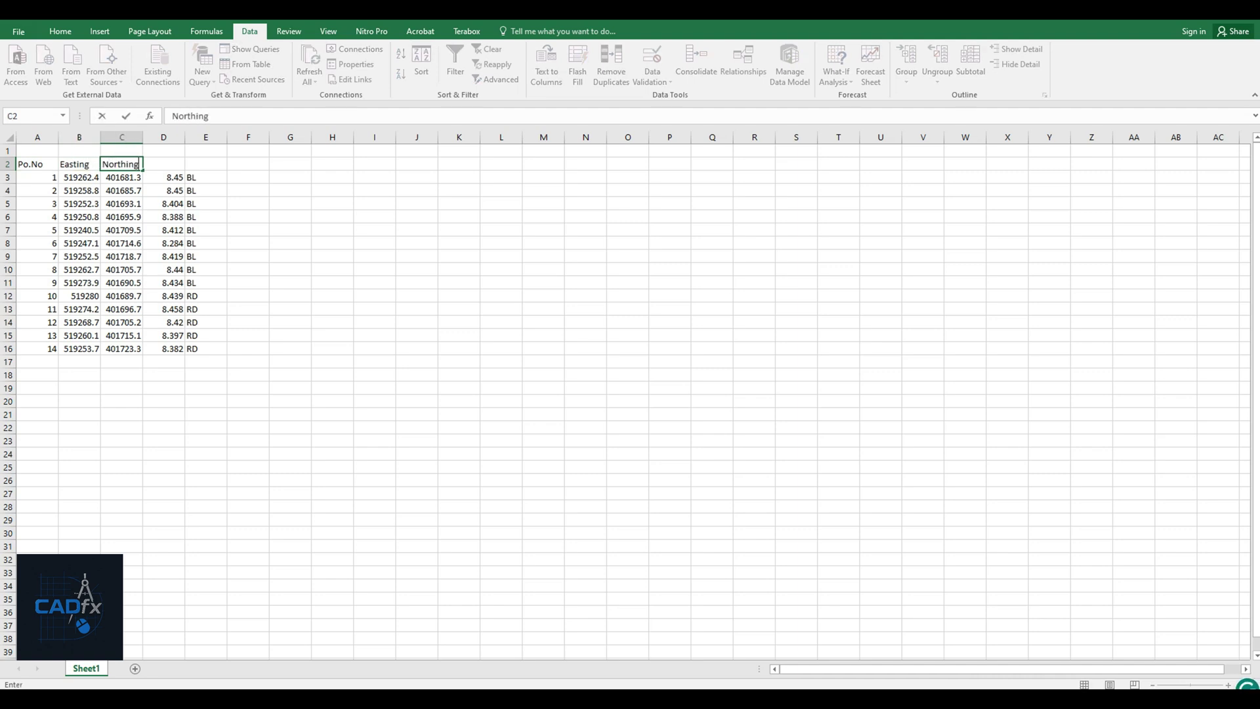
key(Tab)
text(Elevation)
key(Tab)
text(D)
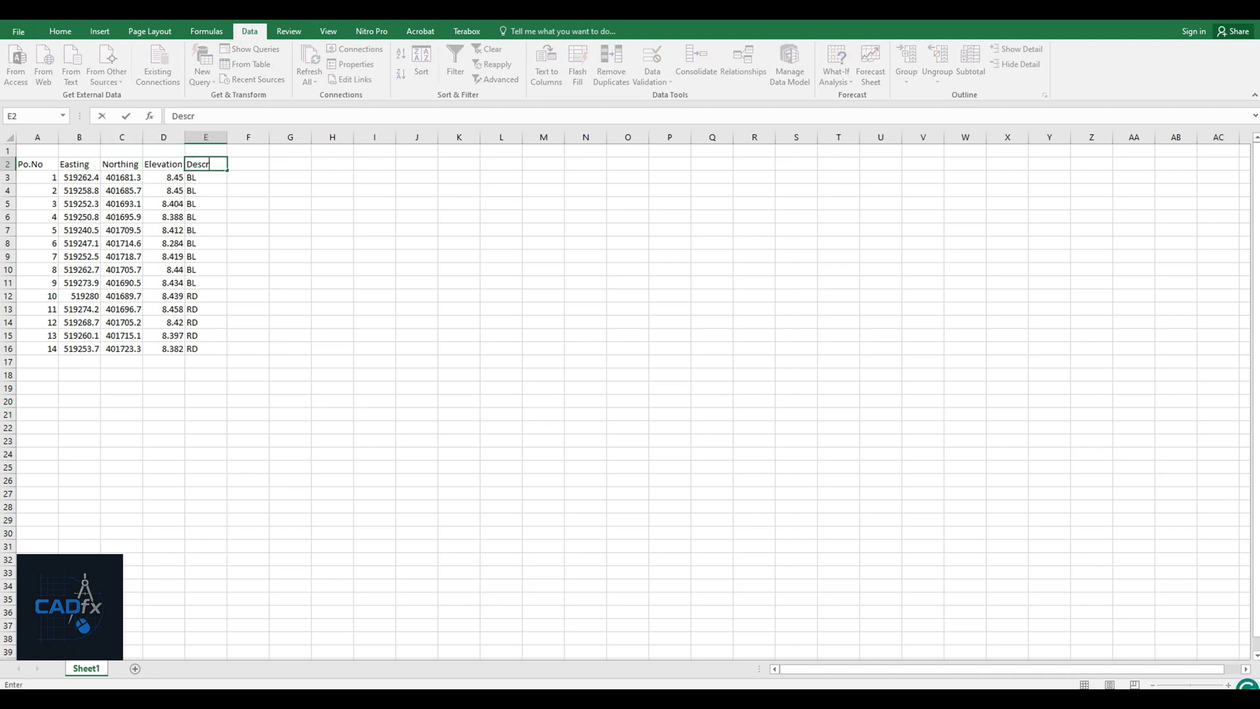
text(escription)
key(Return)
- Merge and center cells A1:E1 and enter the title "Coordinate Table"
drag(37, 151, 206, 151)
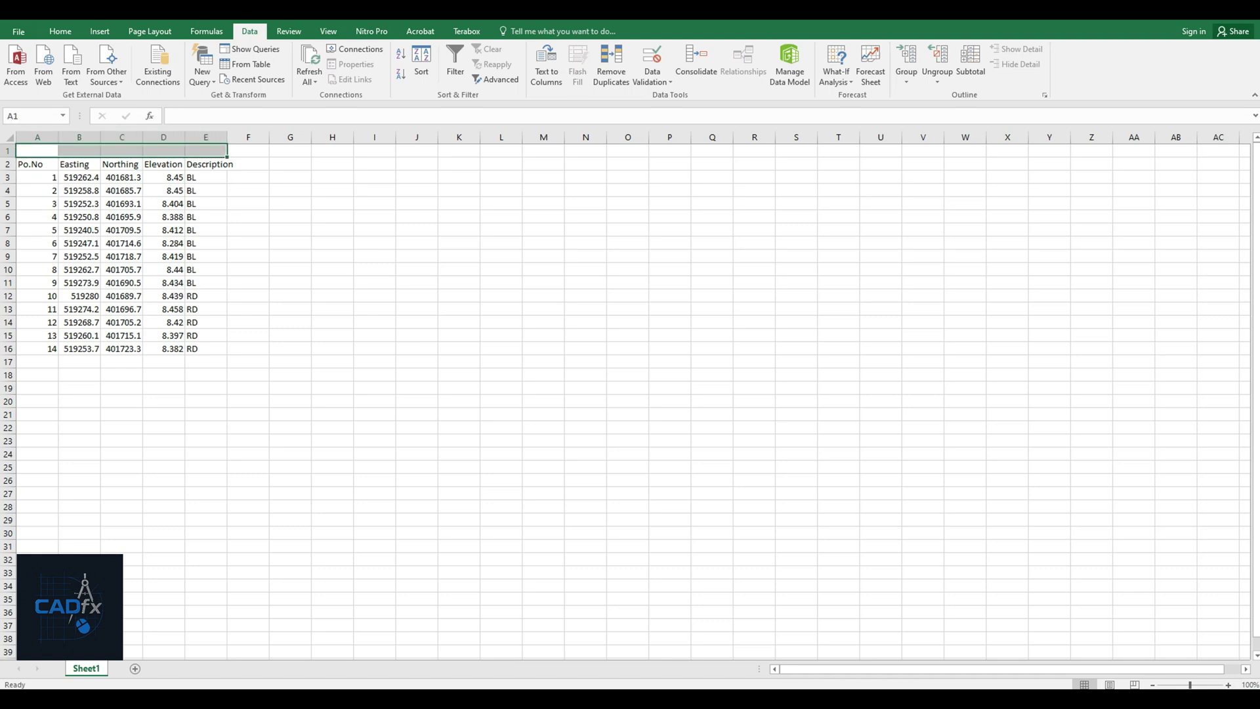
click(60, 31)
click(367, 75)
text(Coordinat)
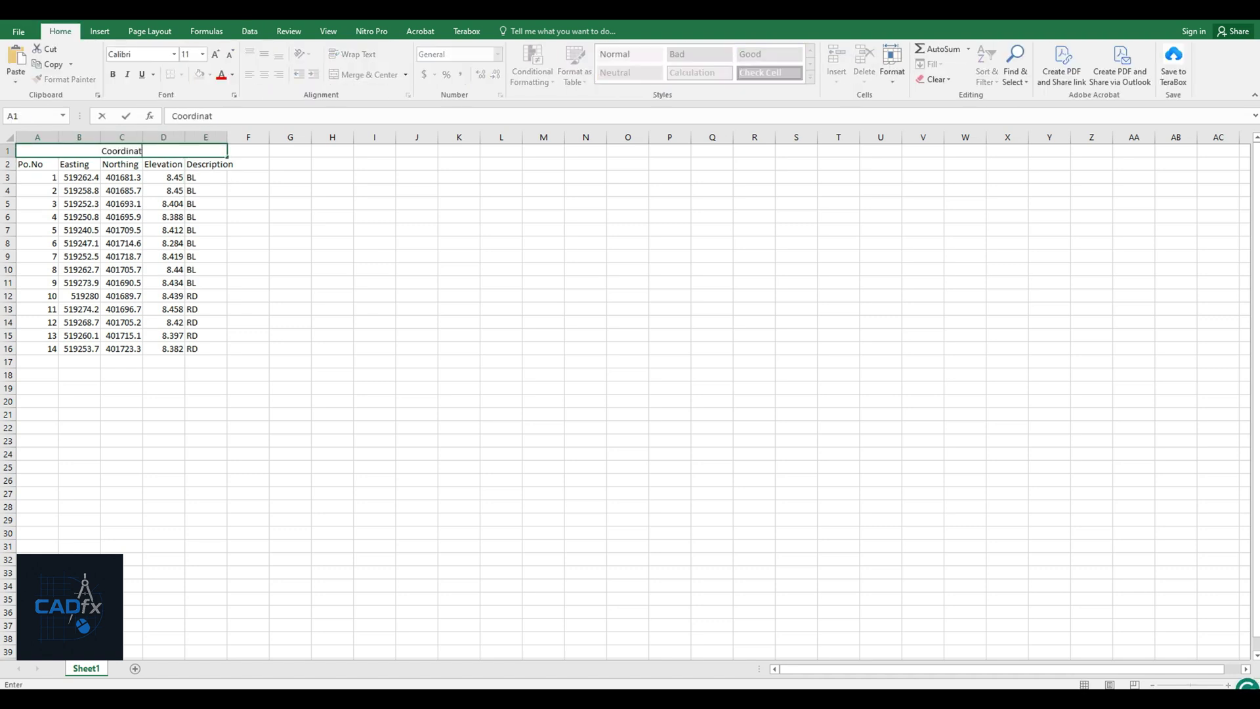
text(e Table)
key(Return)
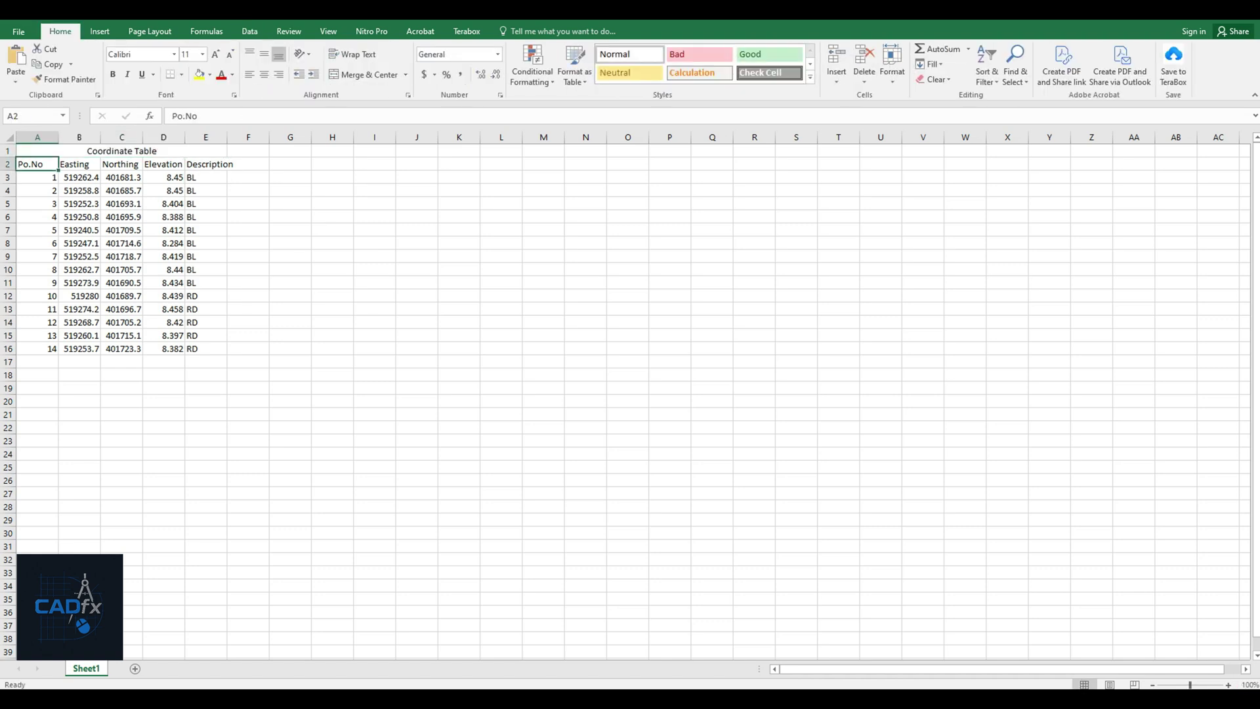
- Make the table's title and headings bold and apply borders to all cells in A1:E16
drag(122, 151, 163, 348)
click(113, 74)
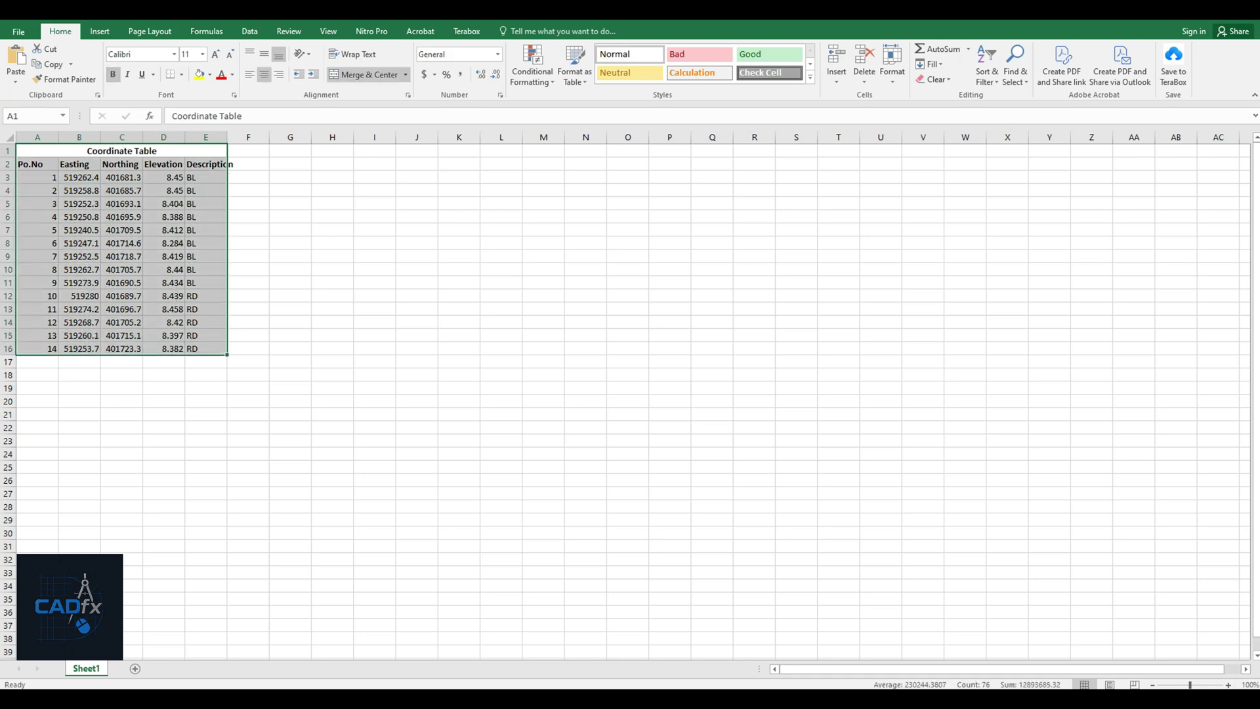
click(181, 74)
click(204, 187)
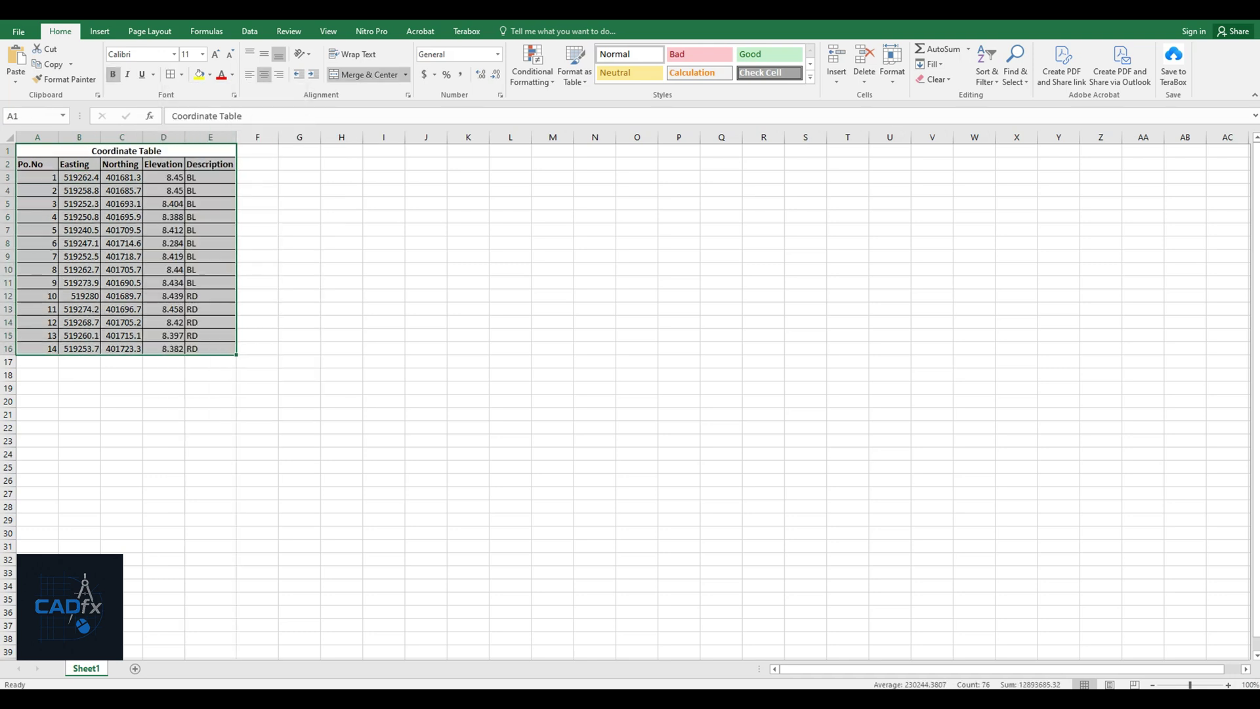
- Widen the Easting and Northing columns to fit their full coordinates
double_click(143, 137)
double_click(101, 136)
drag(89, 137, 135, 136)
- Format the Elevation column as Number with 3 decimal places
click(184, 136)
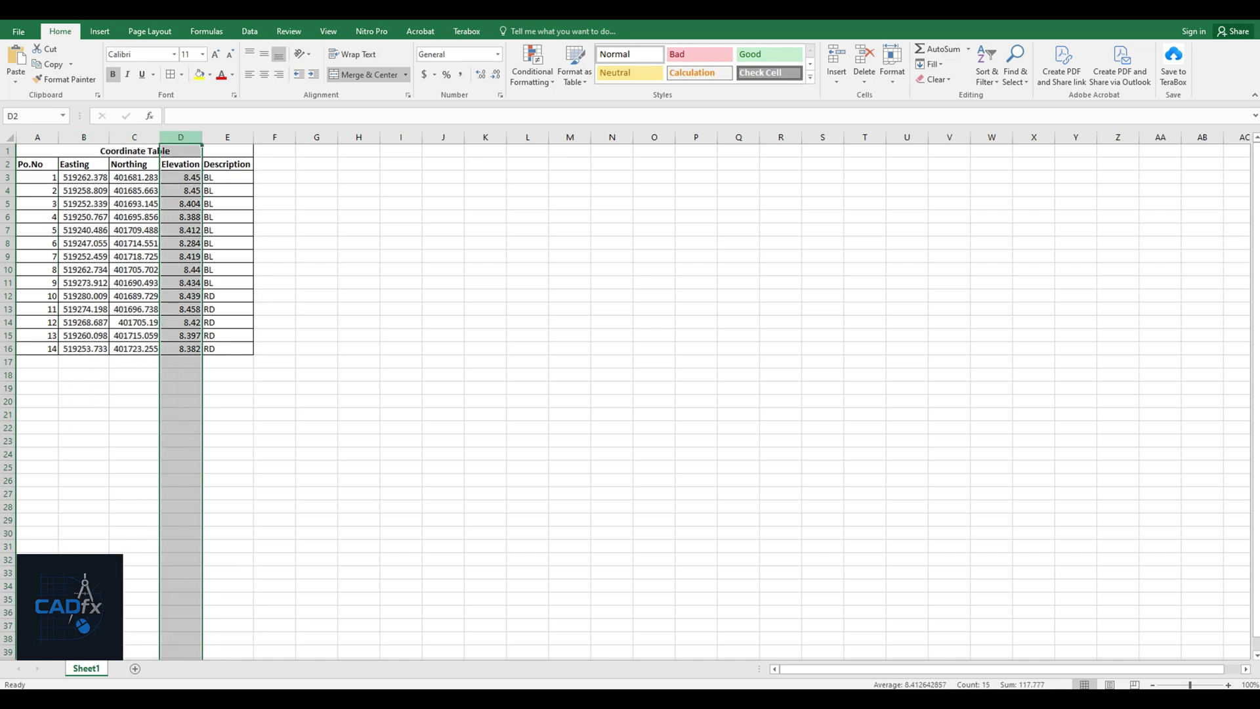
right_click(189, 138)
click(243, 296)
click(79, 190)
click(239, 208)
click(315, 413)
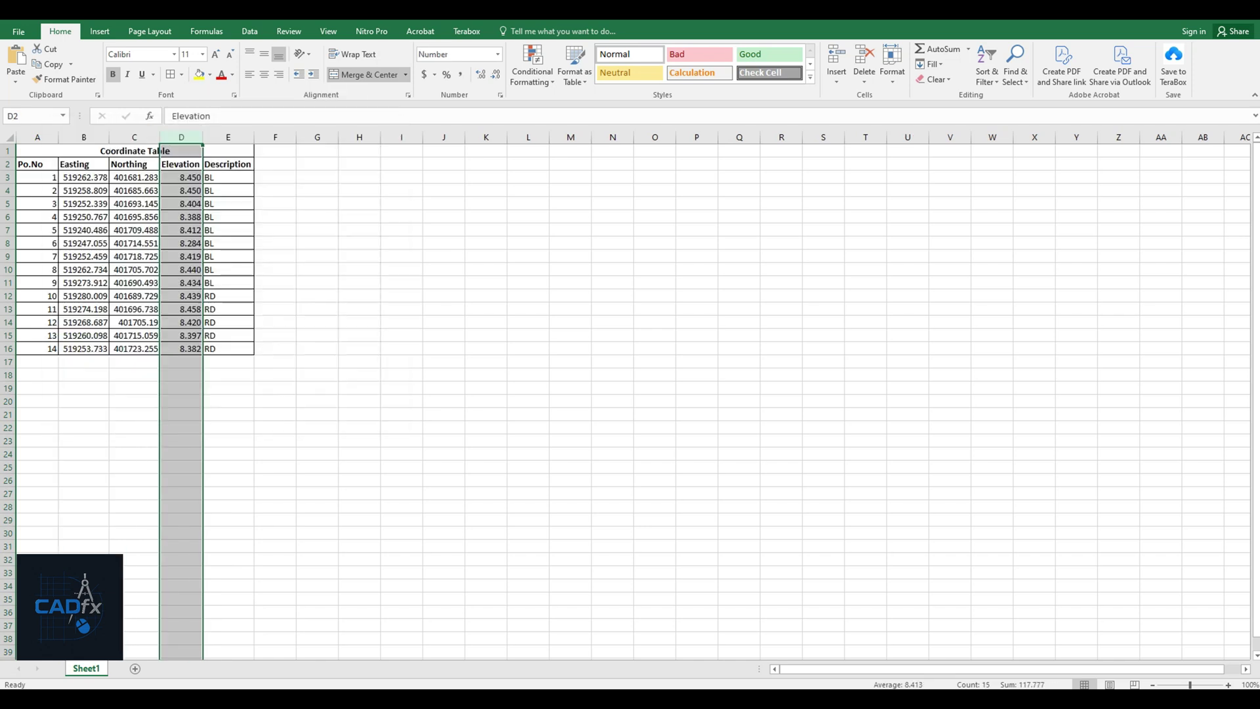
- Format the Easting and Northing columns as Number with 3 decimal places
drag(83, 136, 134, 137)
right_click(111, 138)
click(165, 296)
click(46, 187)
click(240, 208)
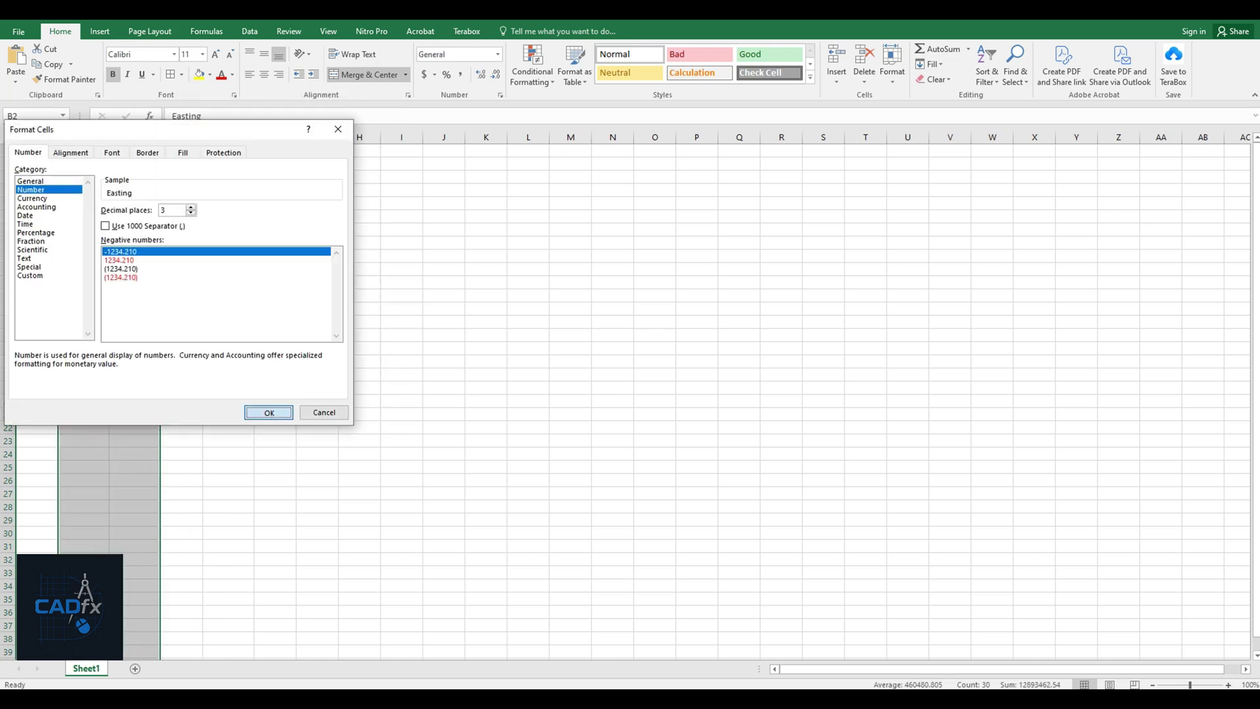
click(267, 411)
- Center the contents of columns A to E horizontally
click(228, 349)
click(228, 136)
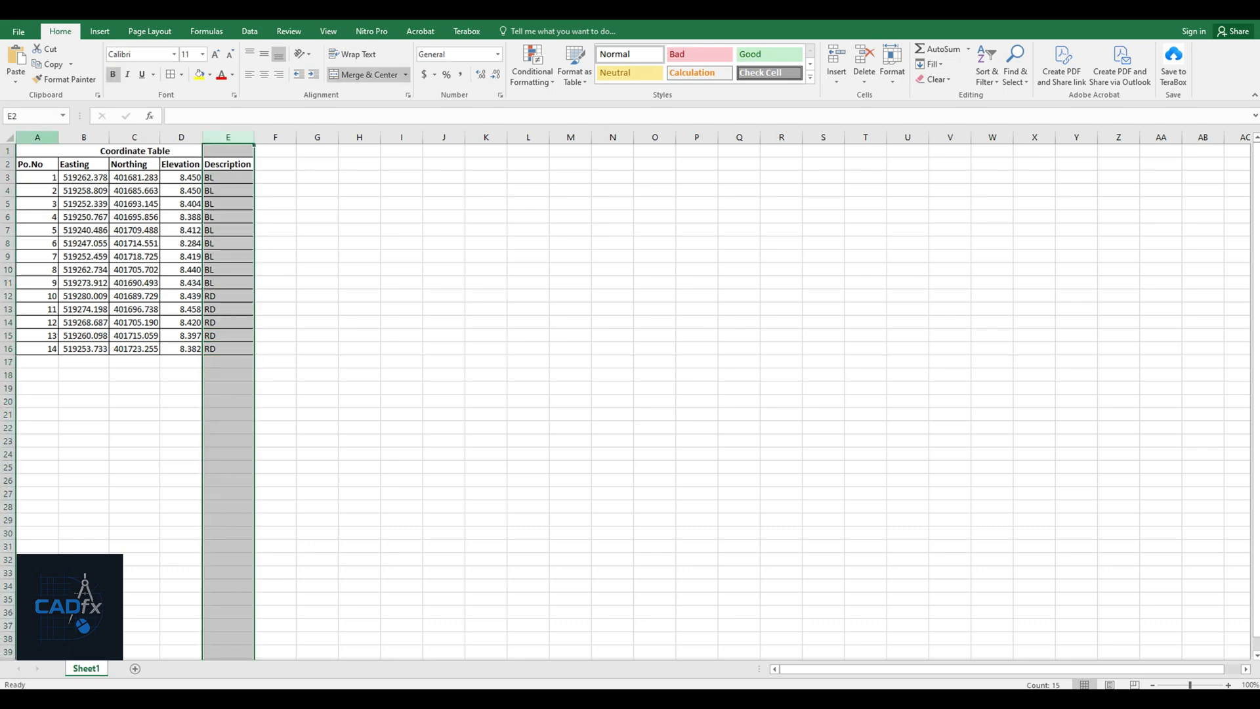
drag(37, 137, 228, 137)
click(264, 75)
click(228, 243)
- Save the workbook as Data.xlsx in the recent folder 06
key(ctrl+s)
click(499, 185)
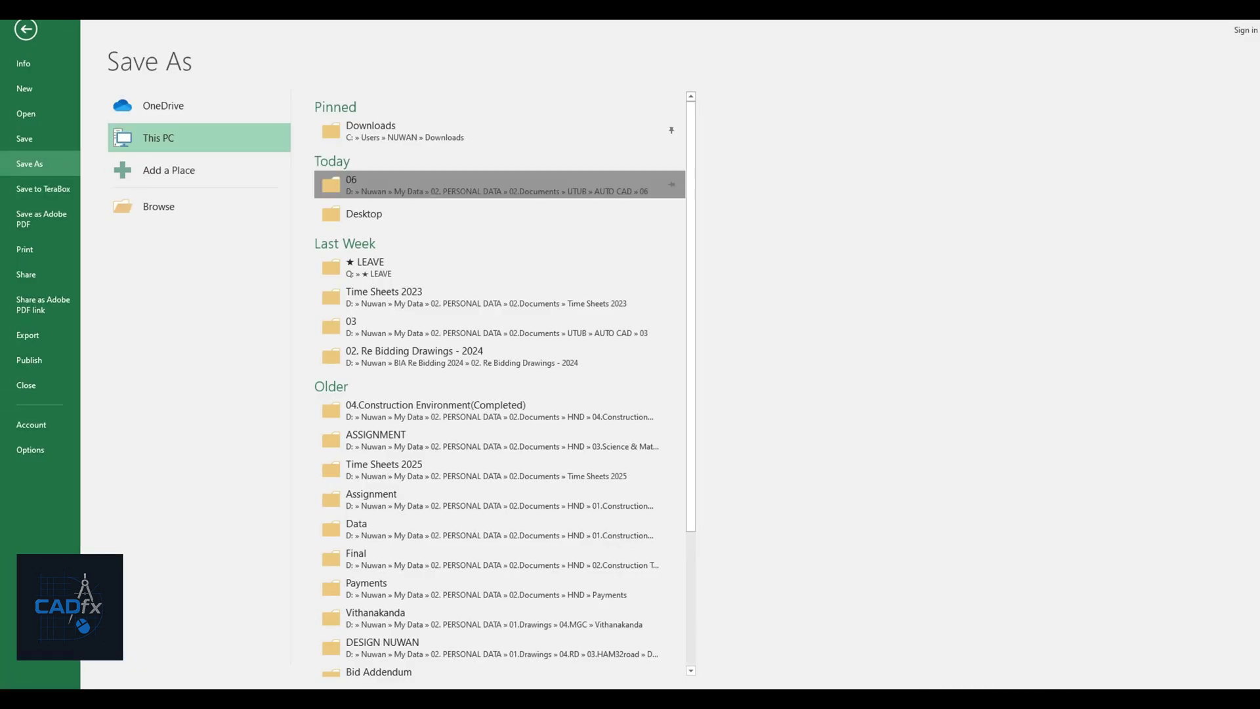
text(Po)
key(Return)
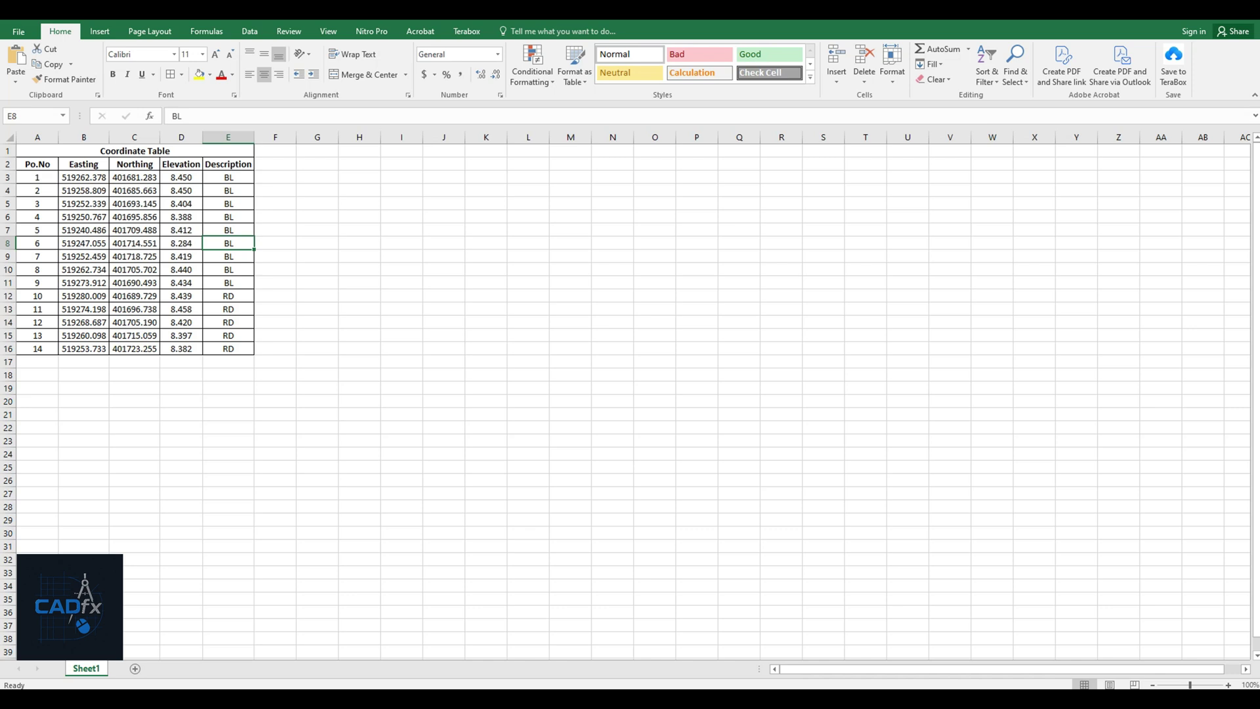
- Enter the formula =B3&","&C3&","&D3 in cell G3 and fill it down to G16
click(206, 30)
click(317, 177)
text(=)
click(84, 177)
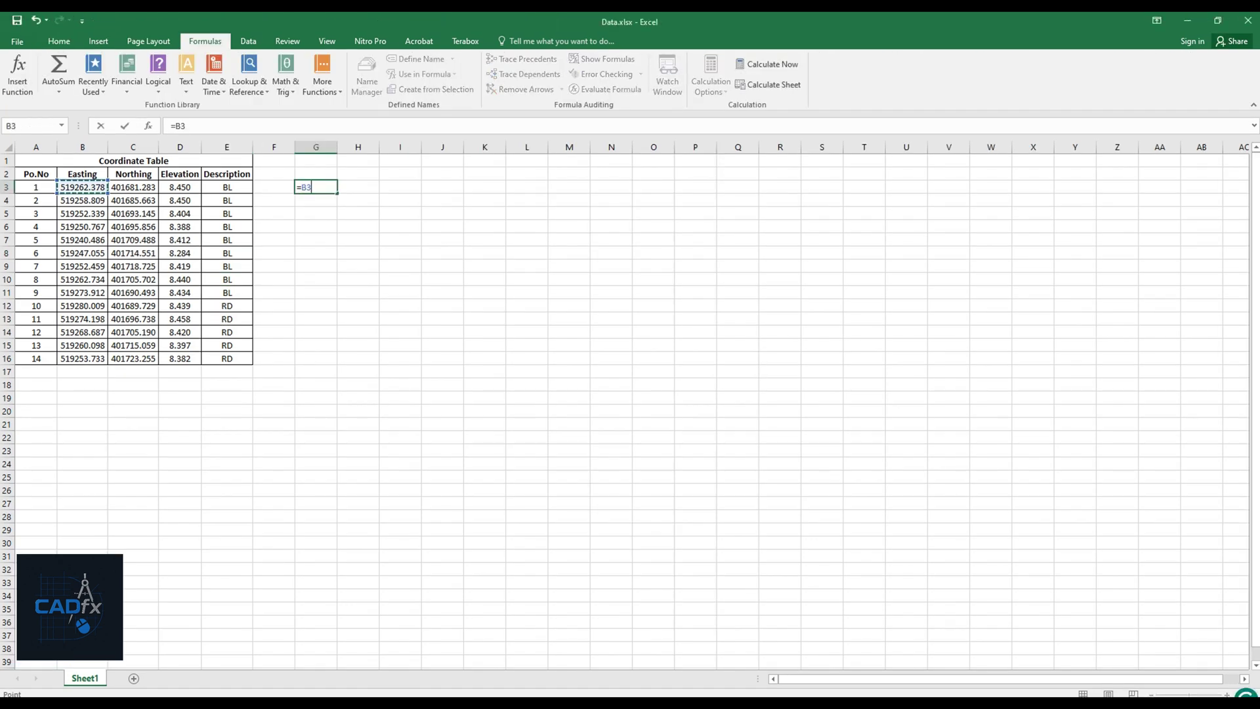
text(&","&)
click(133, 187)
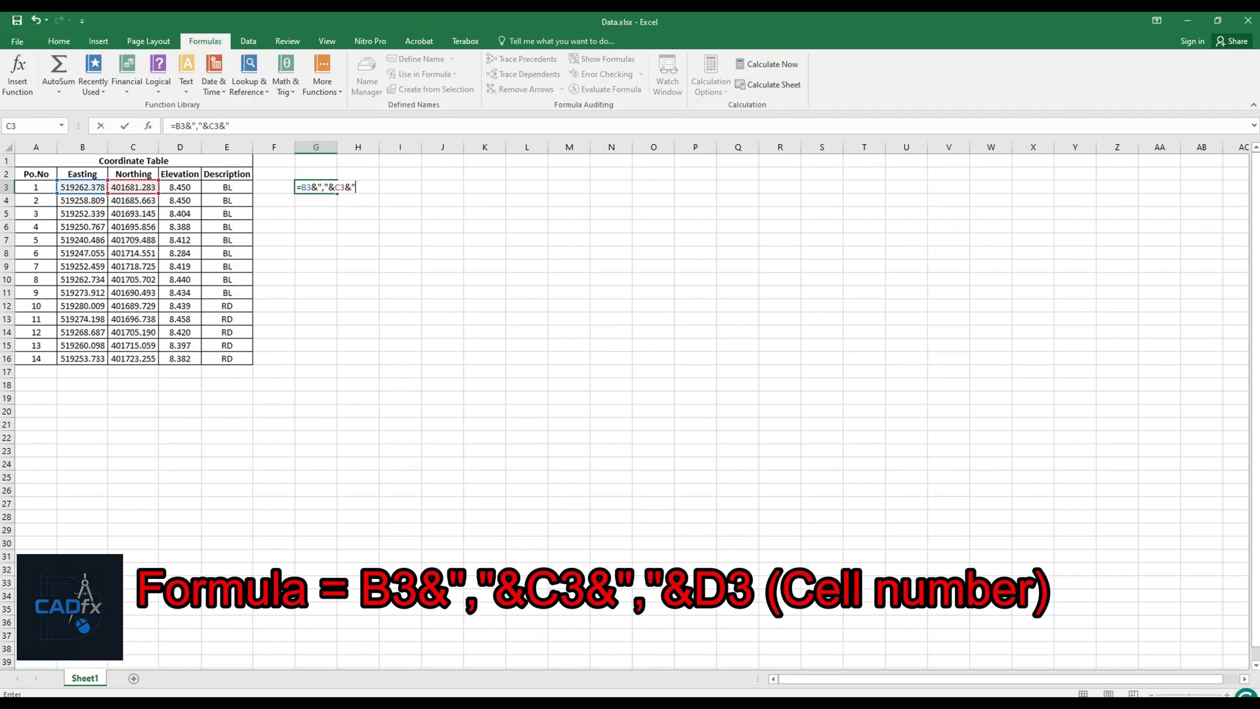
text(&","&)
click(179, 187)
key(Return)
click(316, 187)
drag(337, 194, 337, 361)
click(17, 75)
click(565, 321)
text(co)
scroll(650, 347, down, 2)
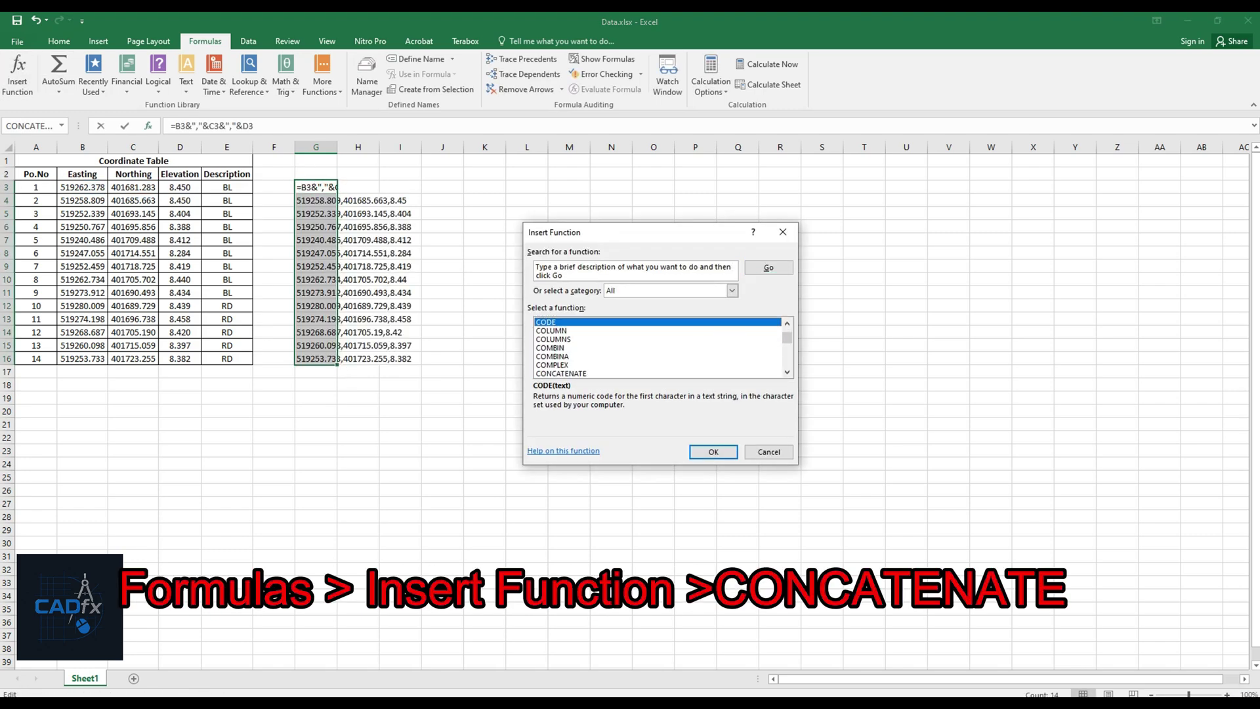
click(564, 373)
click(713, 451)
key(Escape)
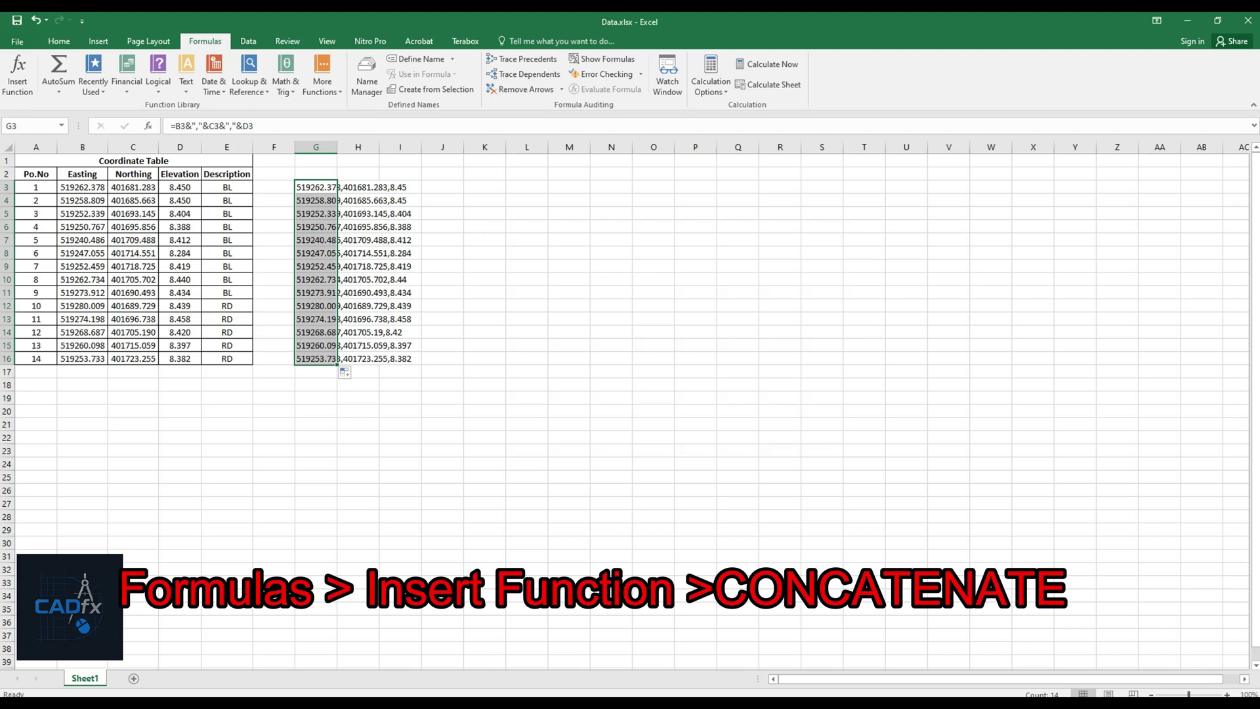
- Insert a CONCATENATE function in K3 joining B3, C3 and D3 with "," between them, and fill it down to row 16
click(485, 187)
click(17, 75)
click(564, 321)
text(con)
click(713, 450)
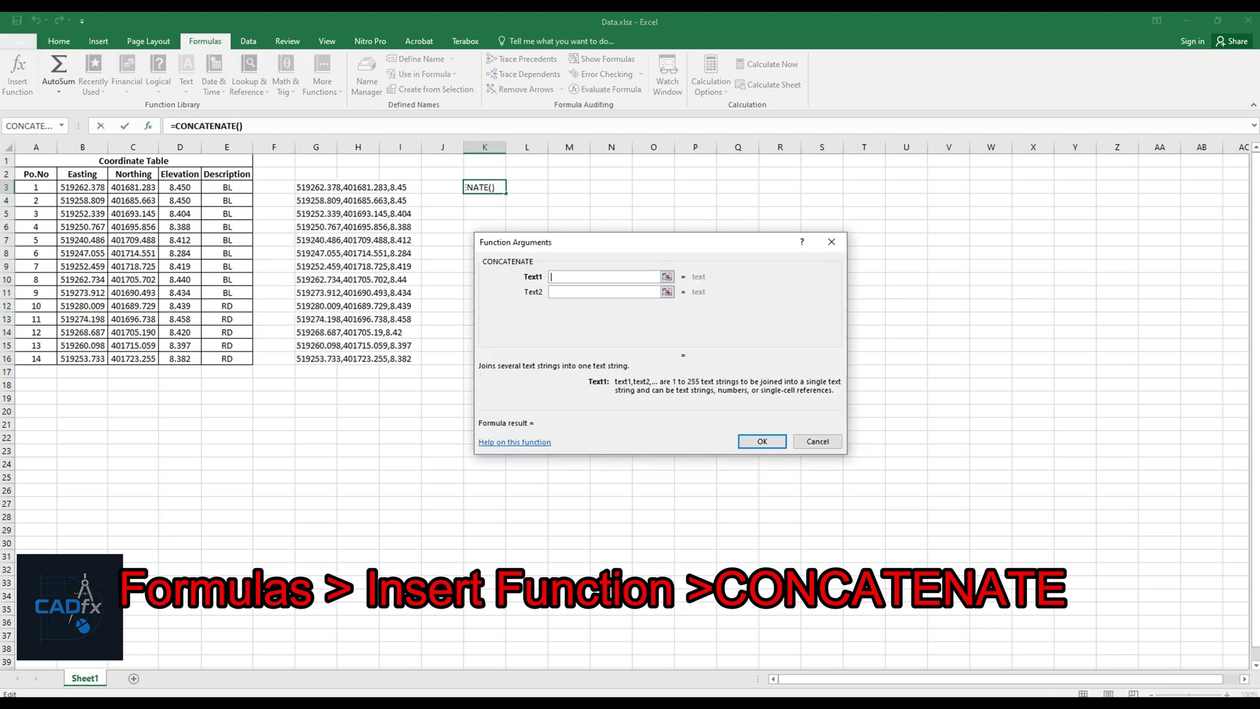
click(82, 188)
click(604, 292)
text(,)
click(667, 308)
click(133, 187)
click(839, 259)
text(,",C3)
click(667, 337)
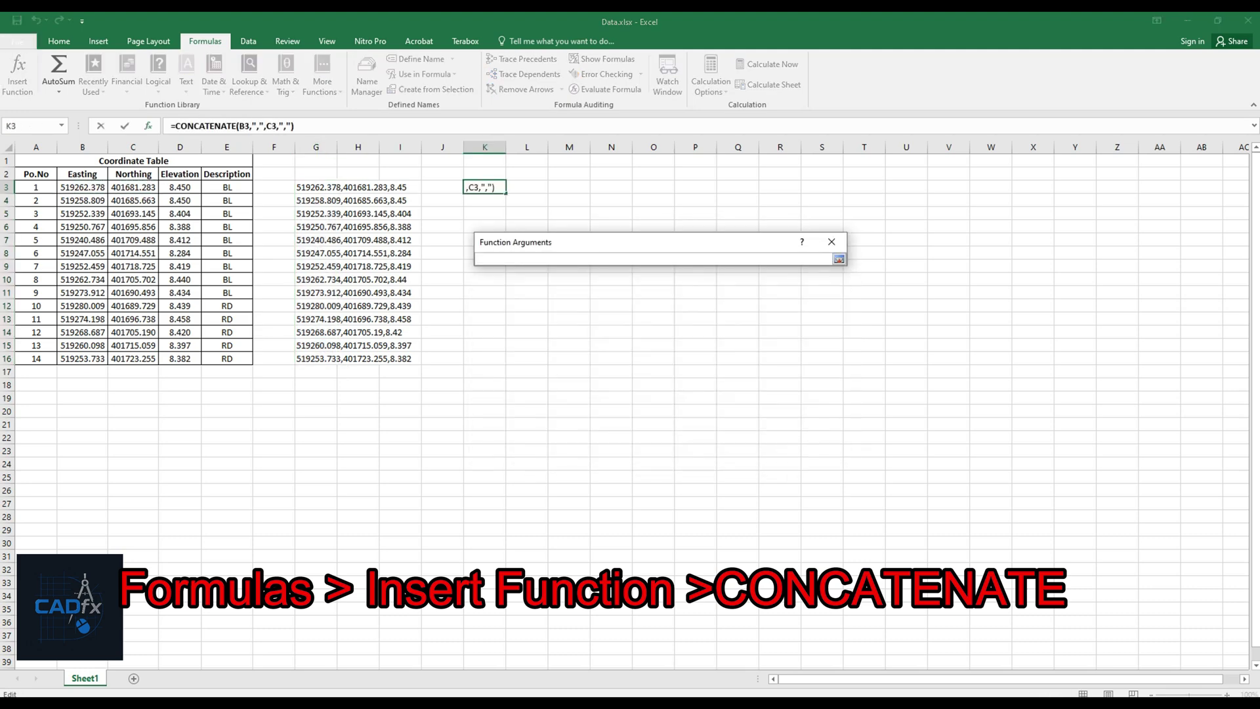
click(180, 187)
click(839, 259)
click(762, 442)
drag(506, 194, 506, 361)
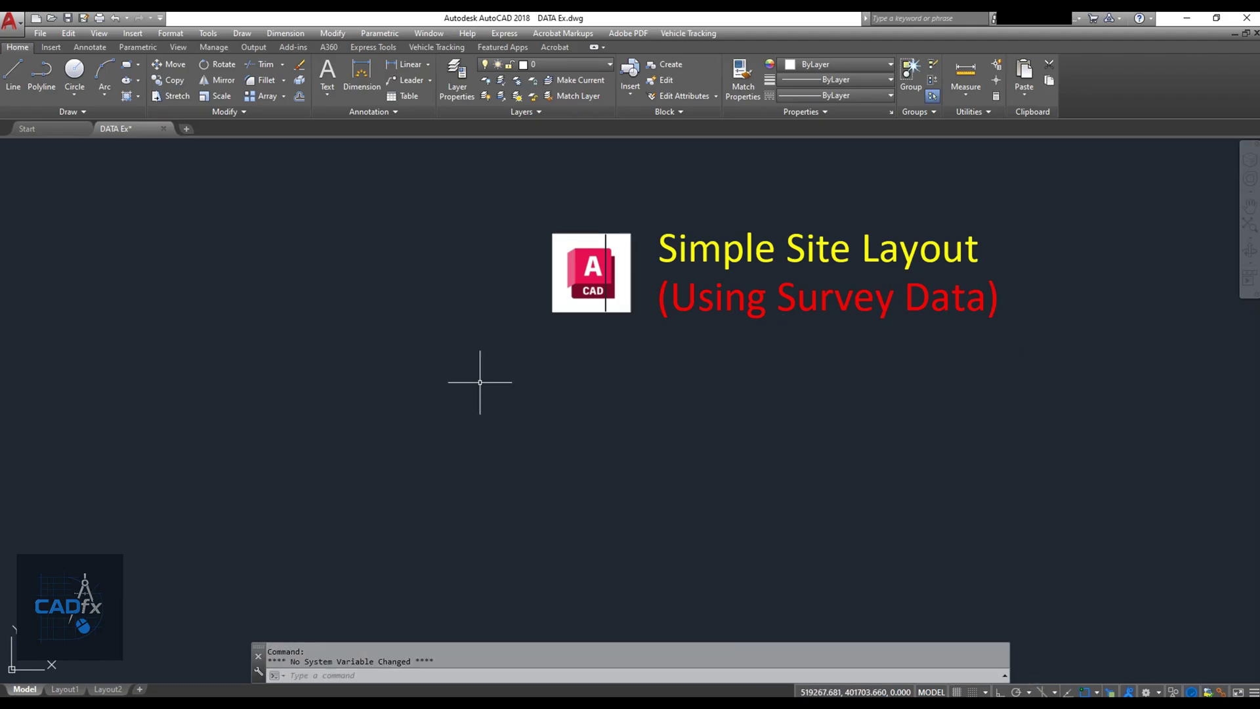
- Switch to the Data.xlsx workbook in Excel and copy the comma-joined coordinates in G3:G16
mouse_move(496, 699)
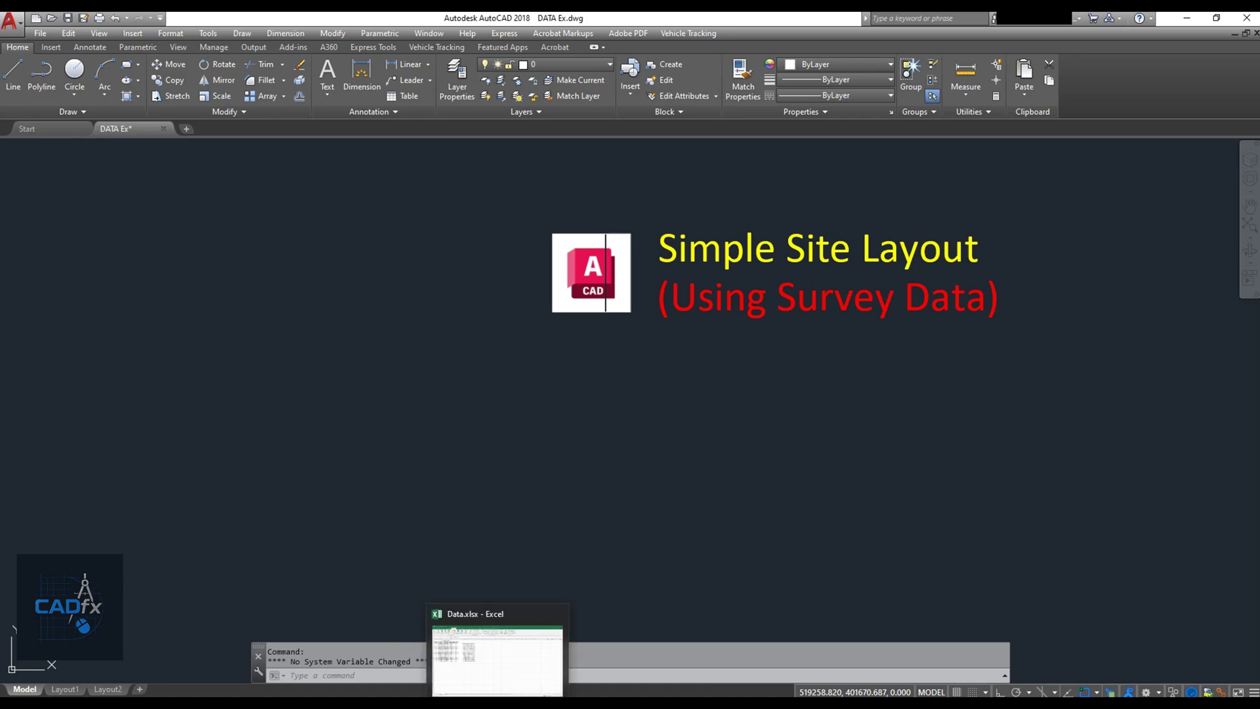
click(496, 649)
drag(337, 189, 332, 361)
right_click(332, 361)
click(356, 384)
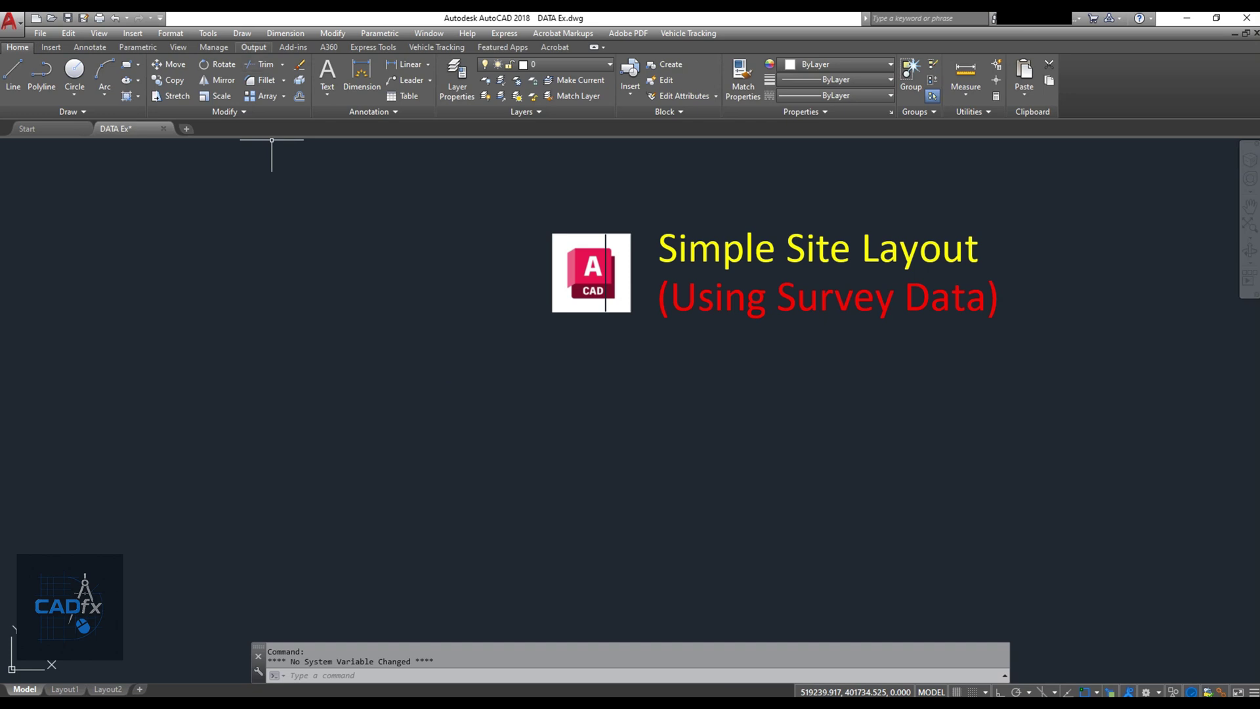
- Switch to AutoCAD and plot the survey points with Multiple Point by pasting the copied coordinates at the command prompt
click(242, 33)
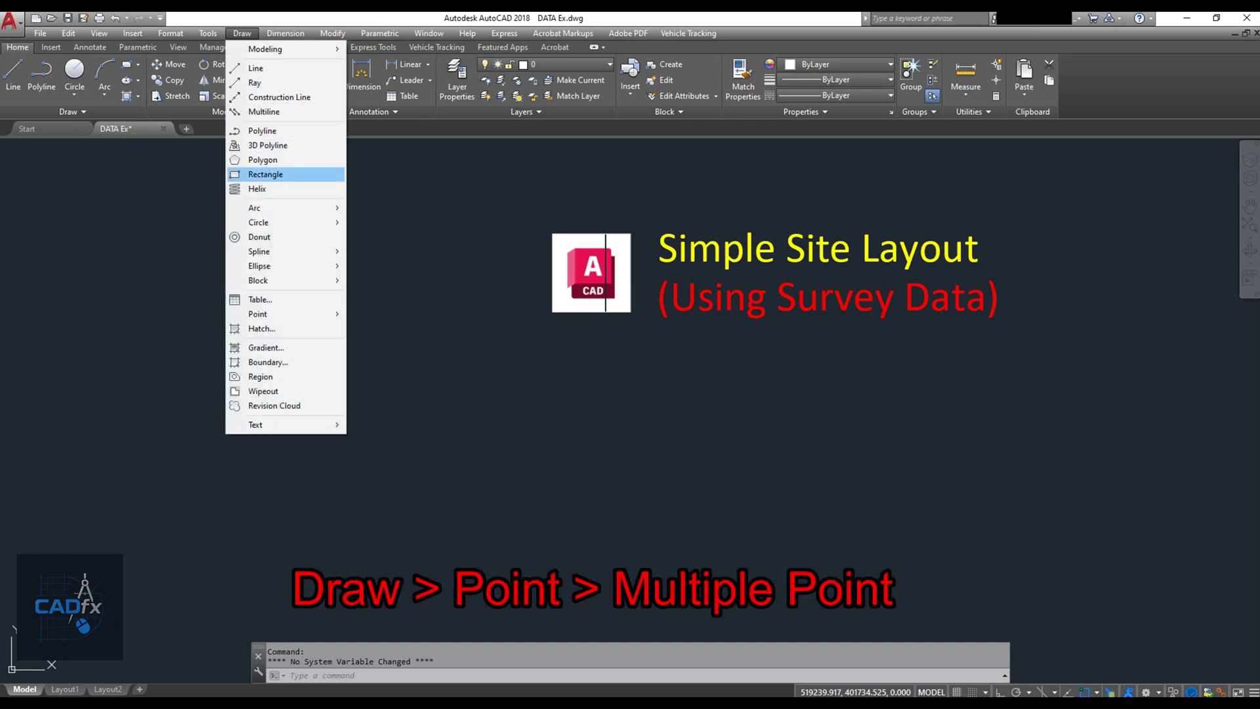
mouse_move(259, 314)
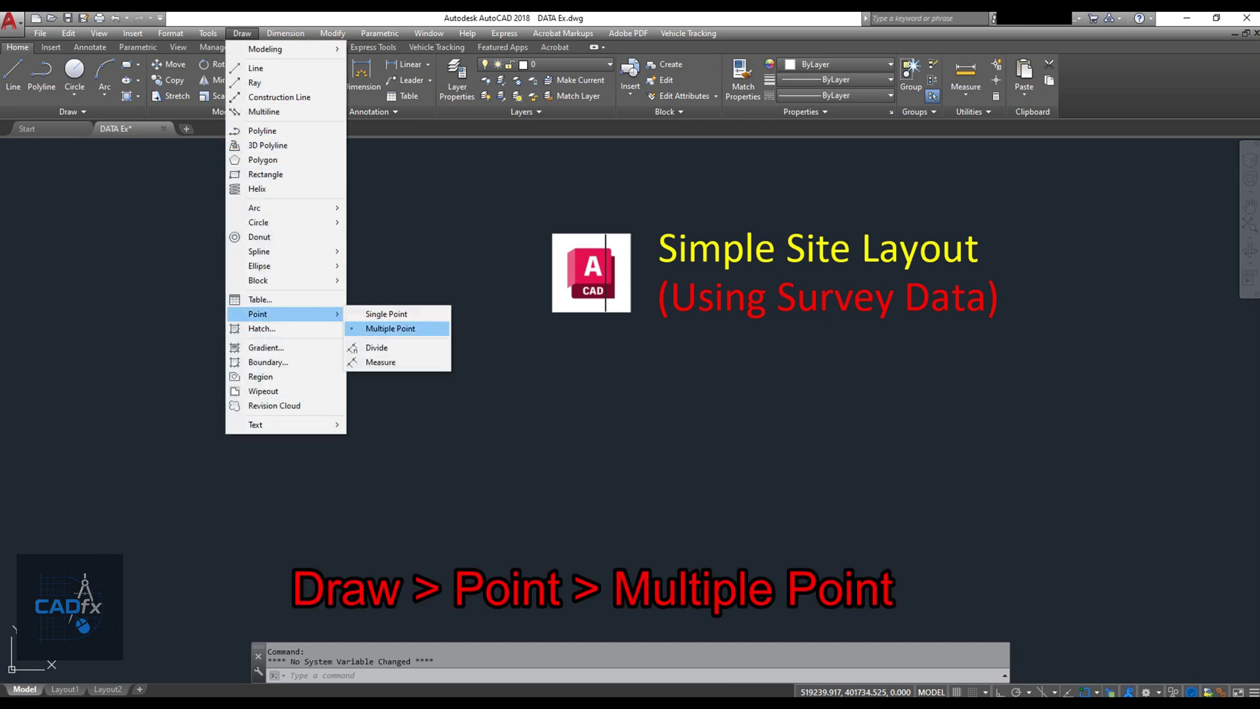
click(390, 328)
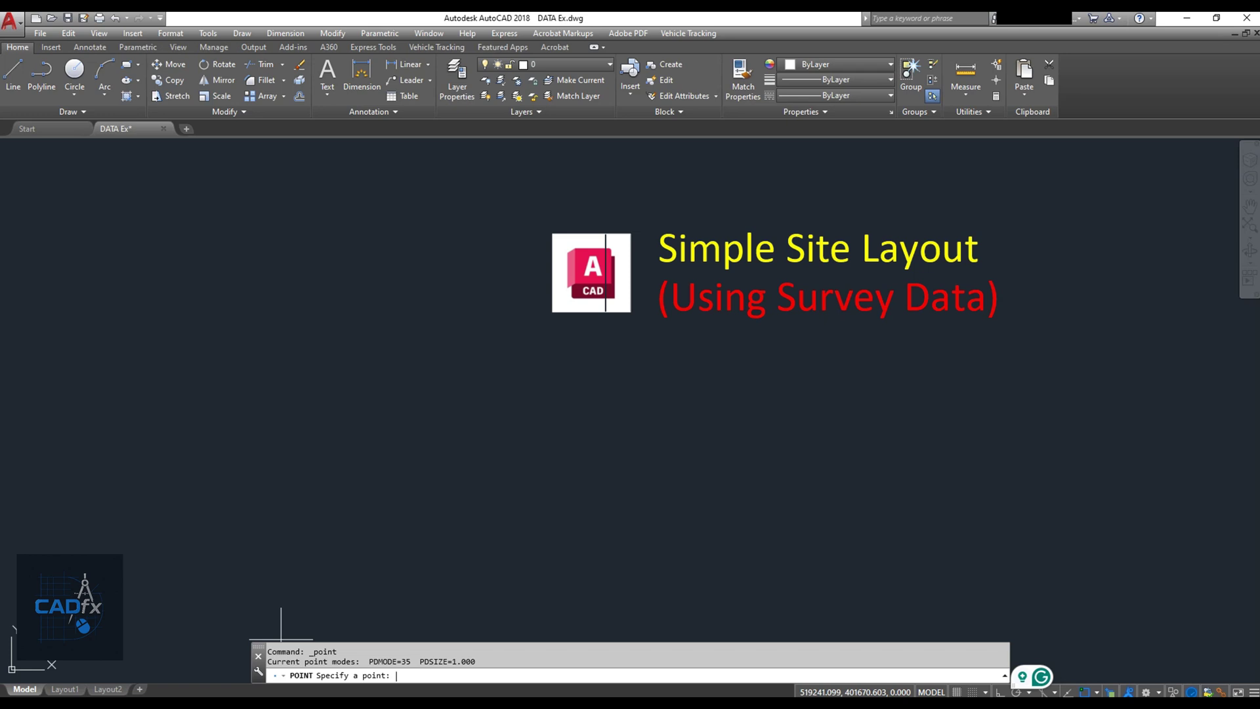
right_click(408, 675)
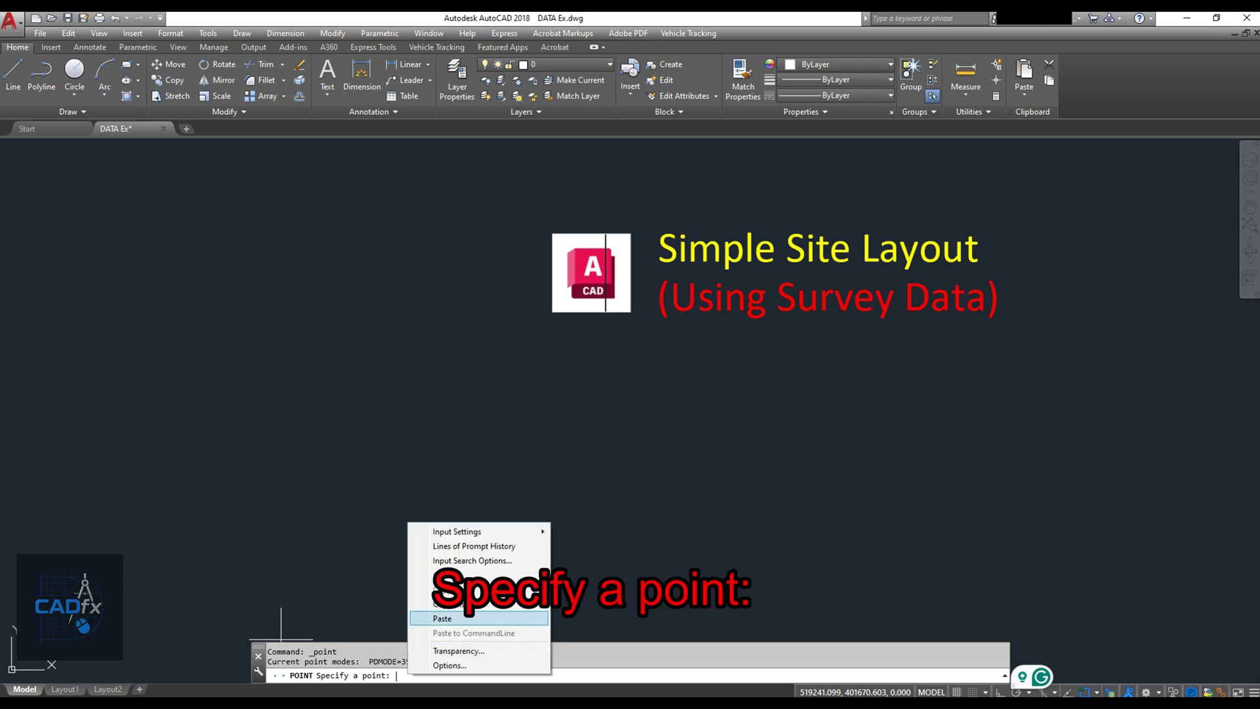
click(442, 618)
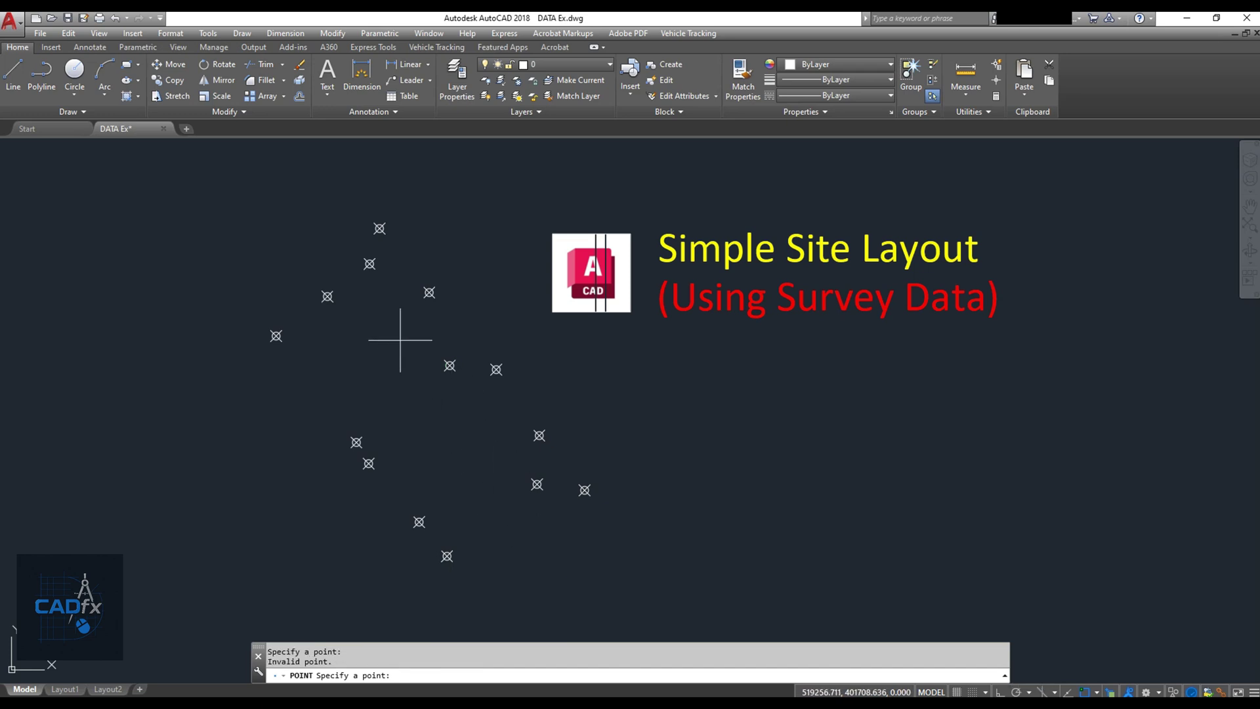
key(Escape)
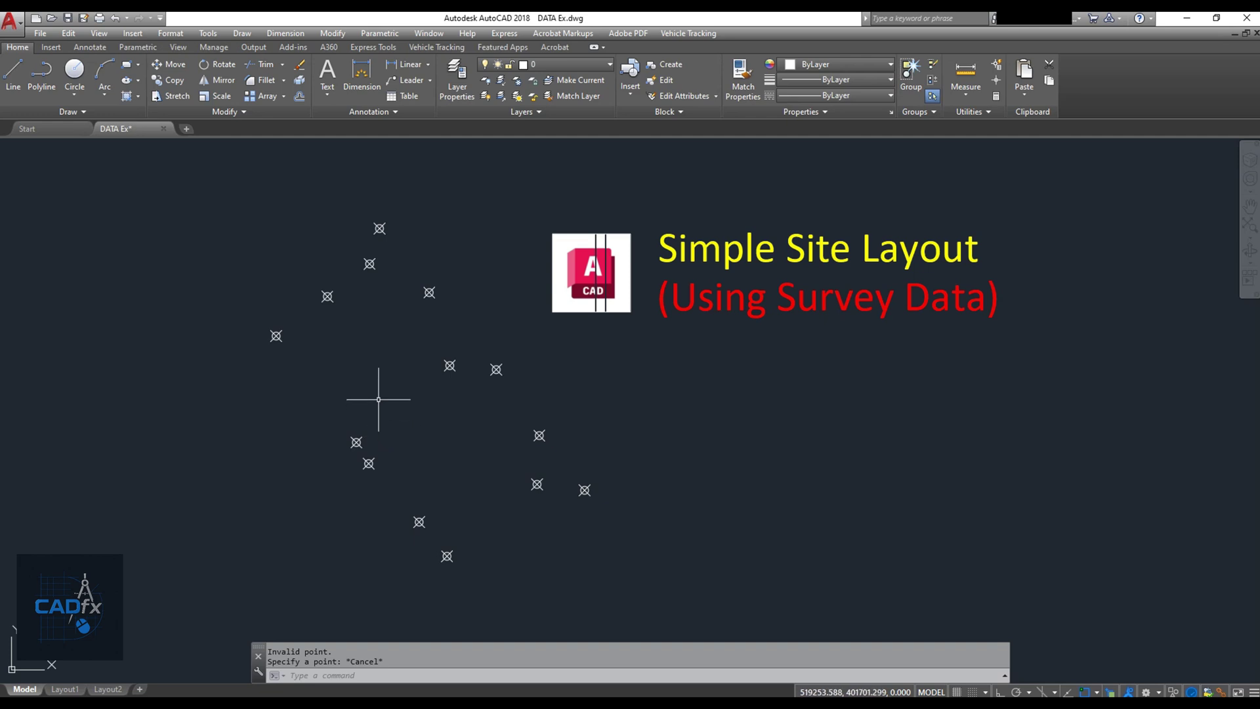
- Draw a 3D polyline with 3DPOLY through the survey points by pasting the copied coordinates
text(3d)
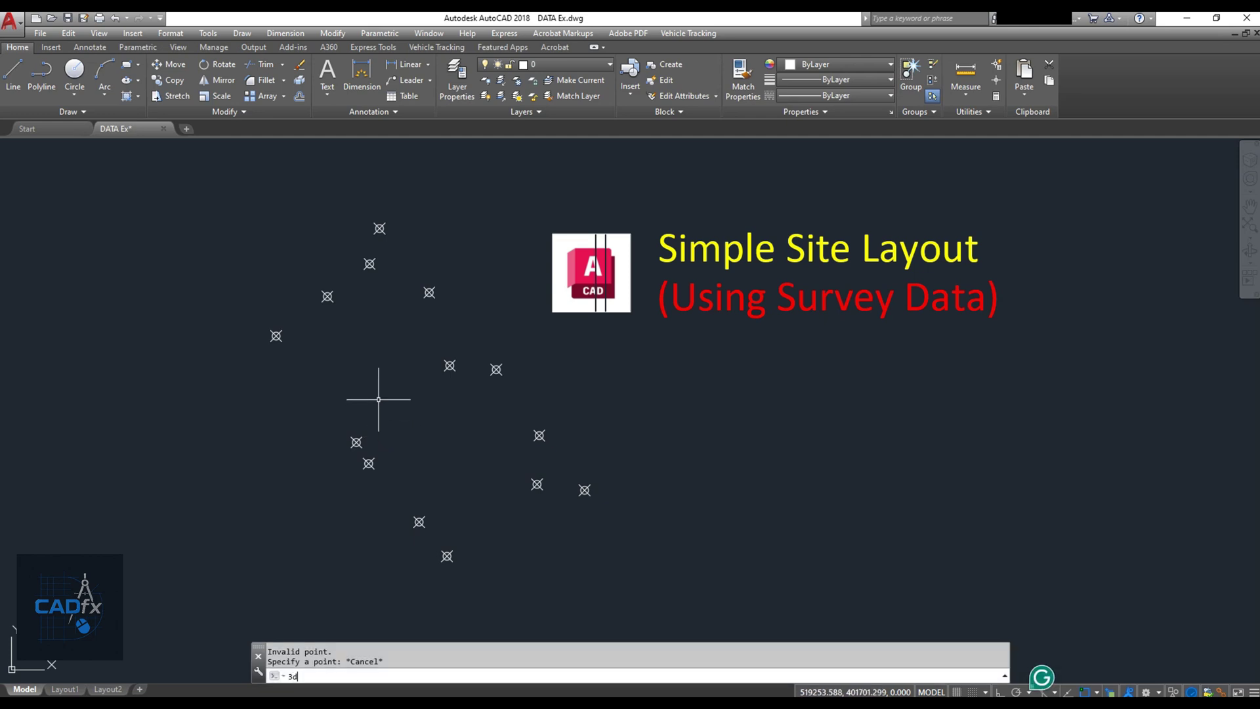
text(po)
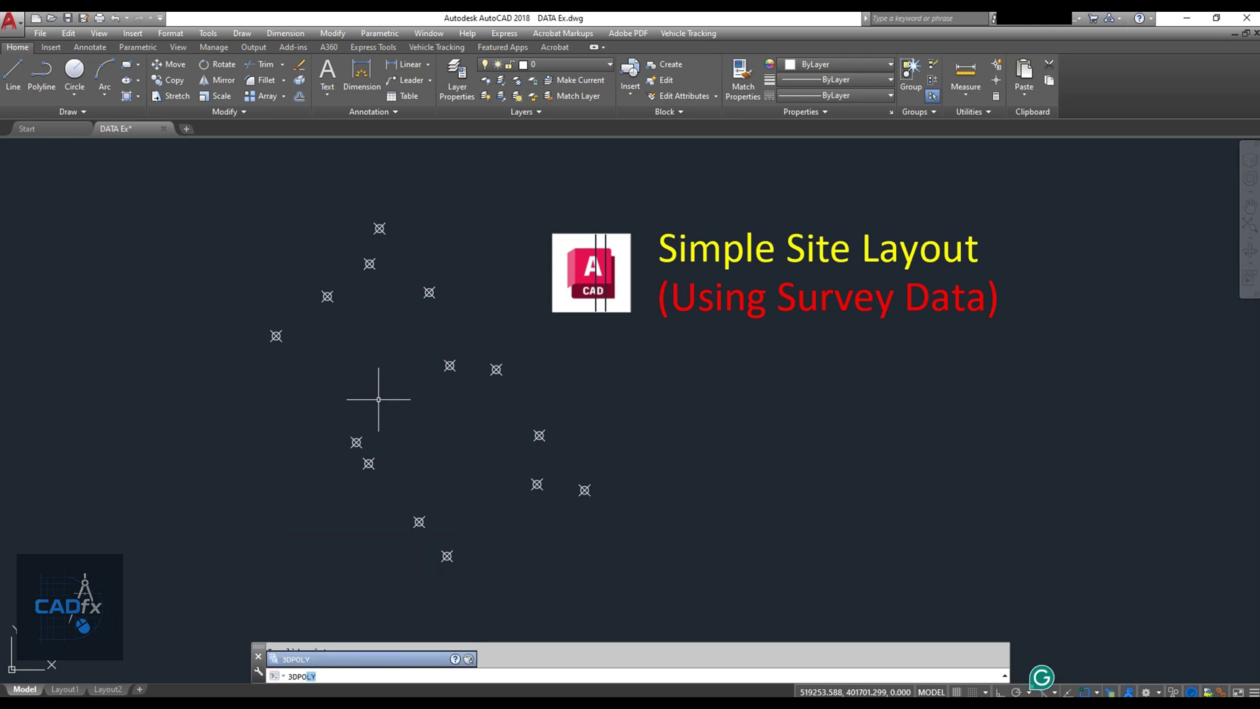
key(Return)
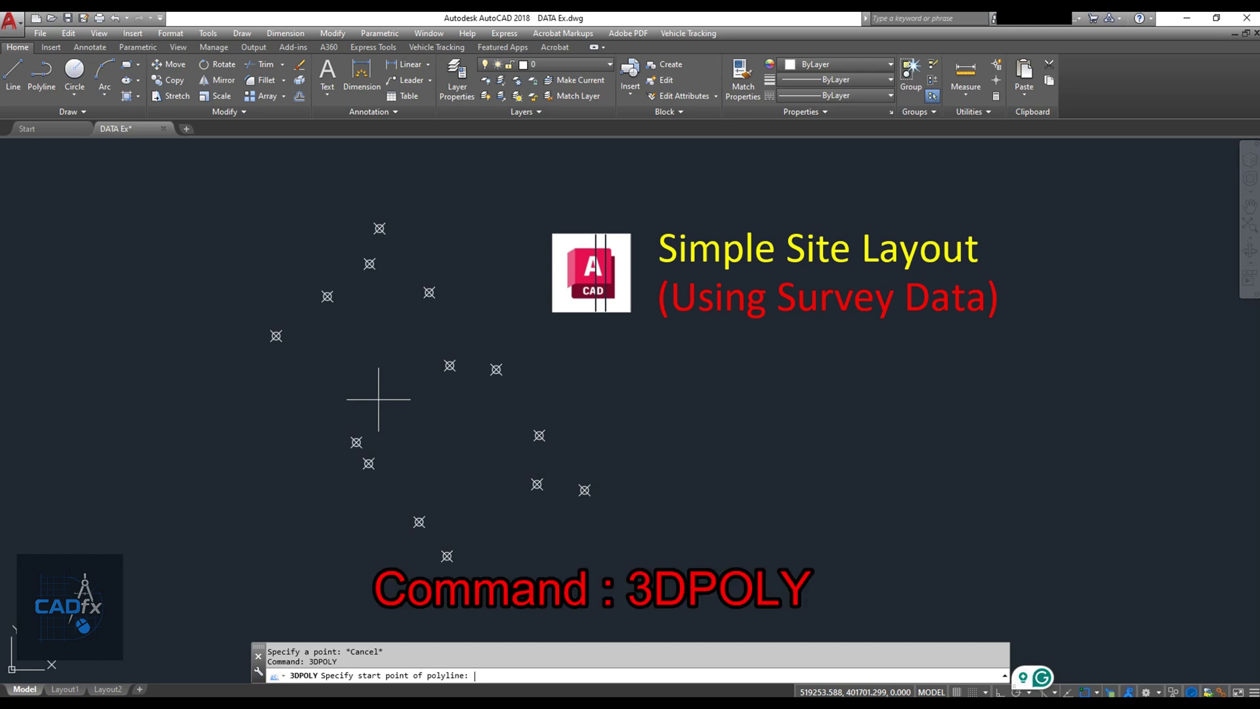
right_click(481, 672)
click(516, 615)
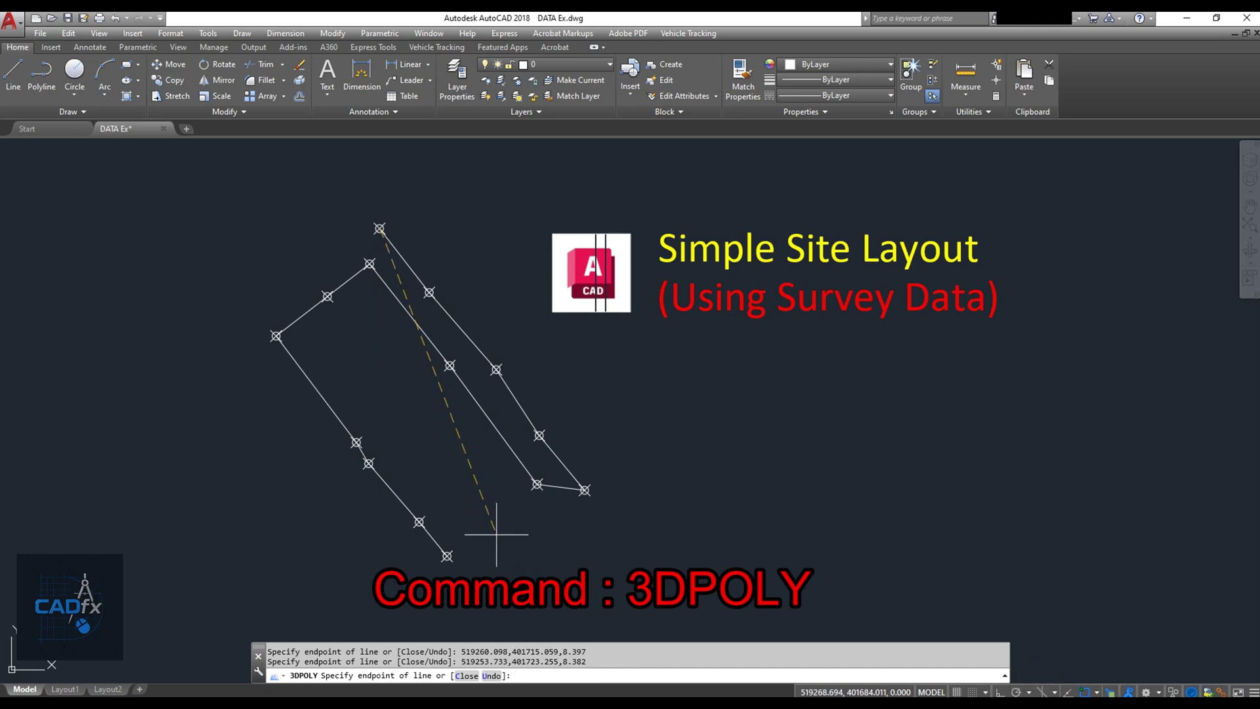
key(Escape)
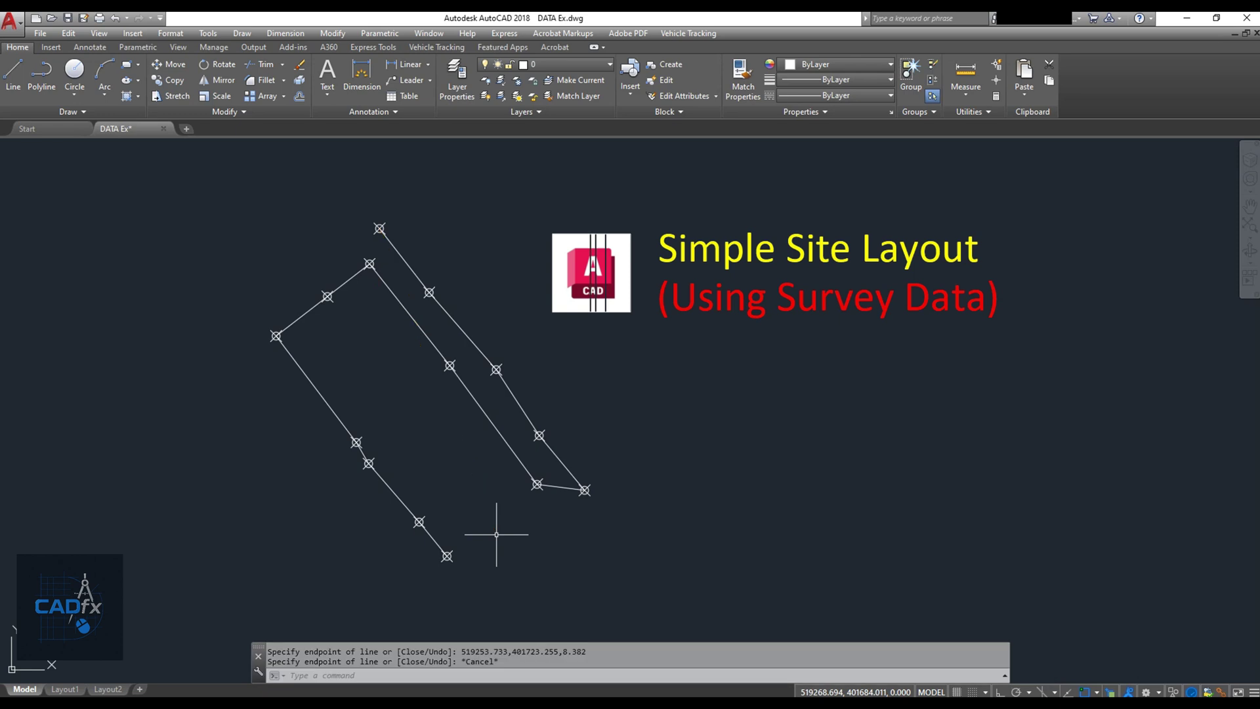
- Trim away the 3D polyline segment that joins the land boundary to the road line, using the polyline itself as cutting edge
click(562, 488)
scroll(562, 507, up, 2)
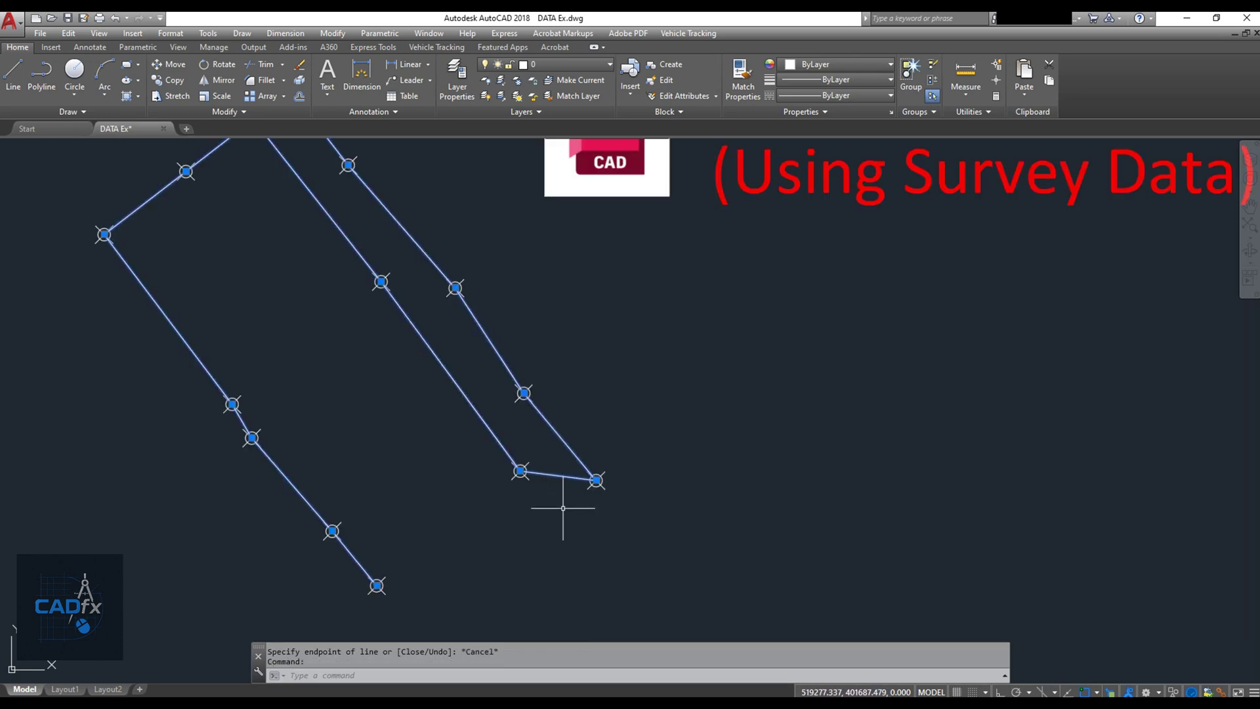
text(tr)
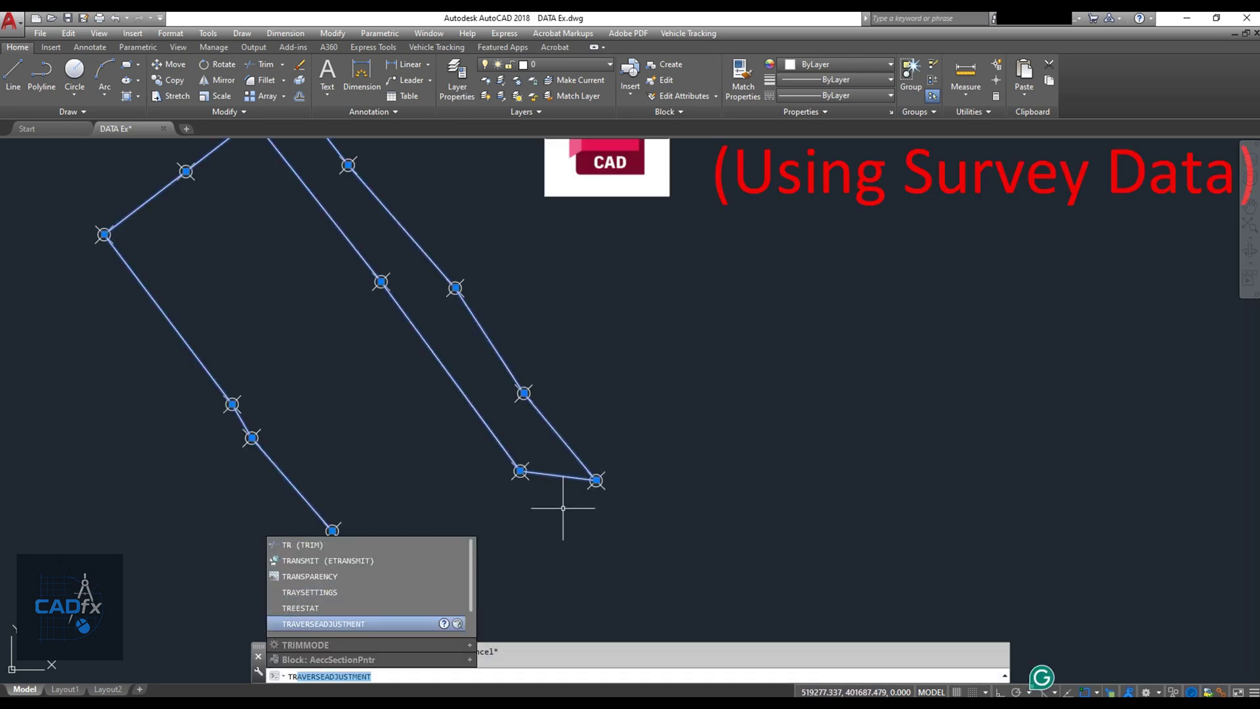
key(Return)
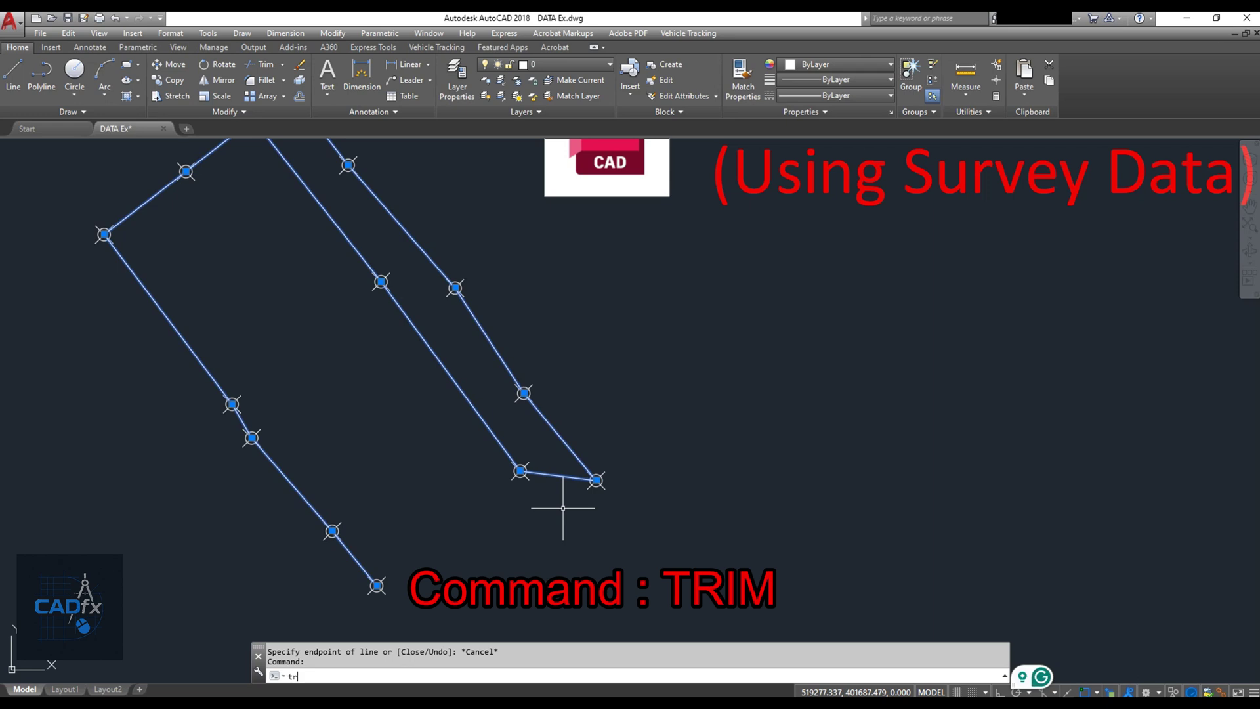
key(Return)
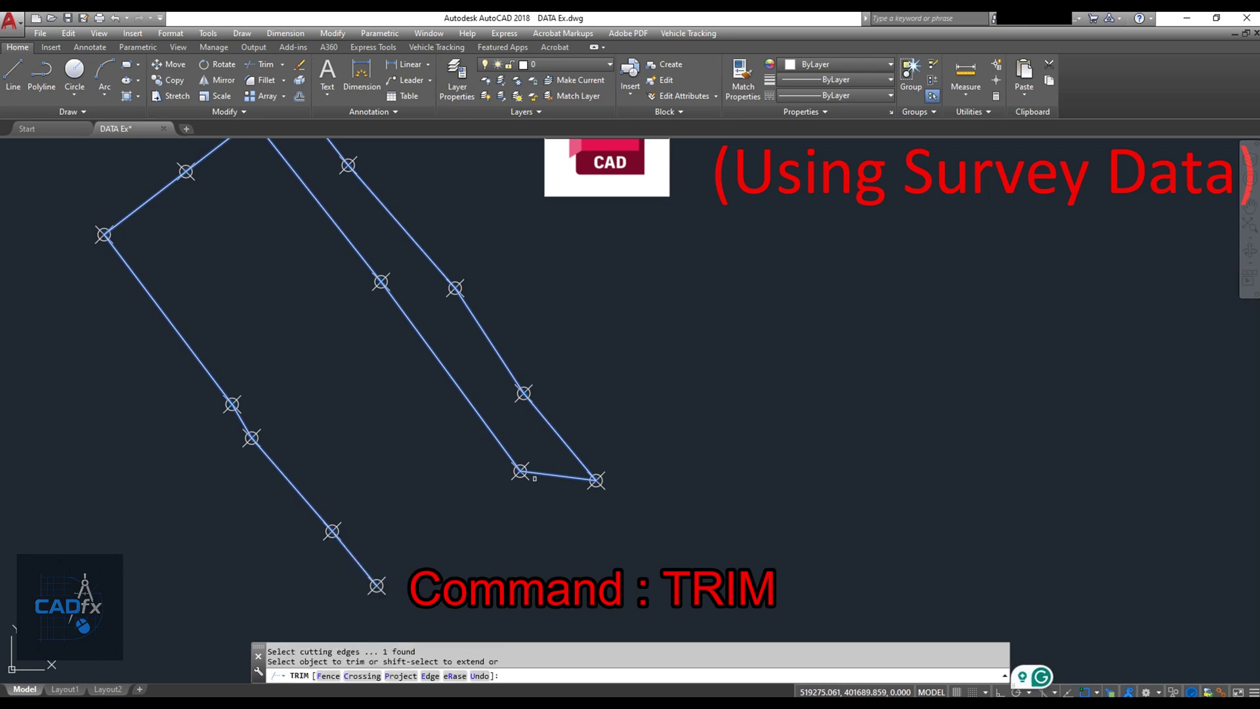
key(Return)
key(Return)
- Close the land boundary polyline
click(508, 453)
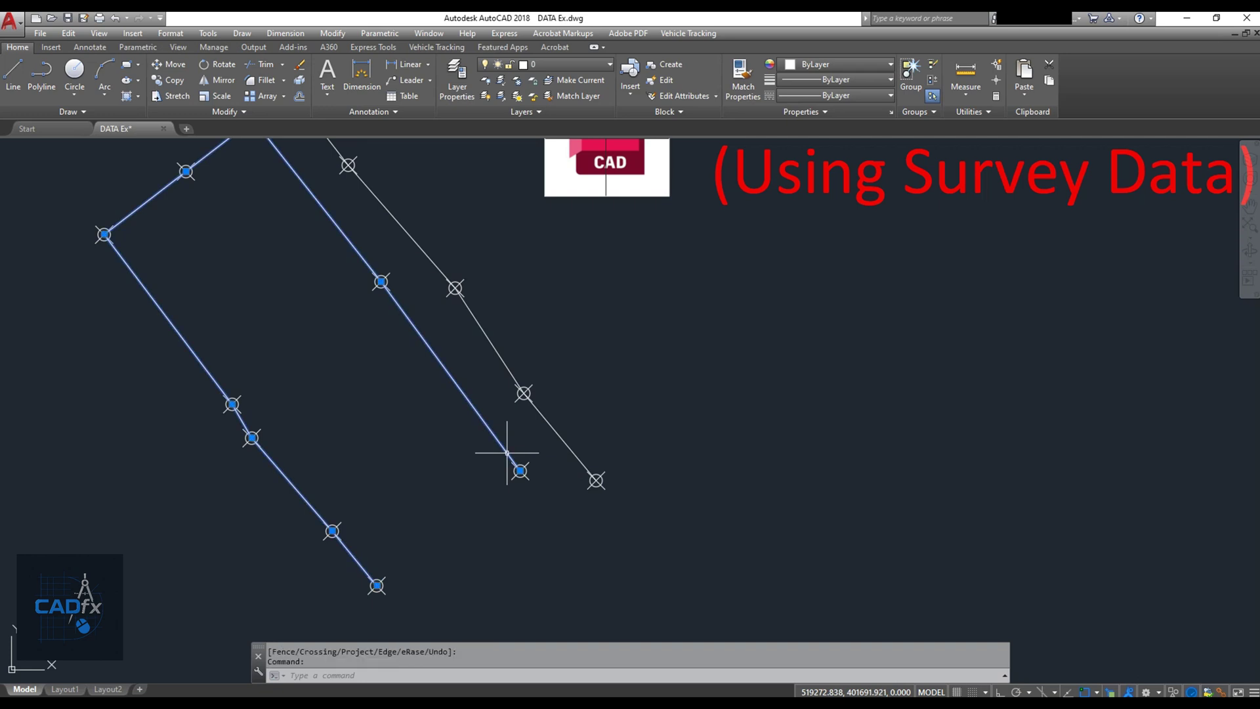
right_click(509, 453)
mouse_move(578, 154)
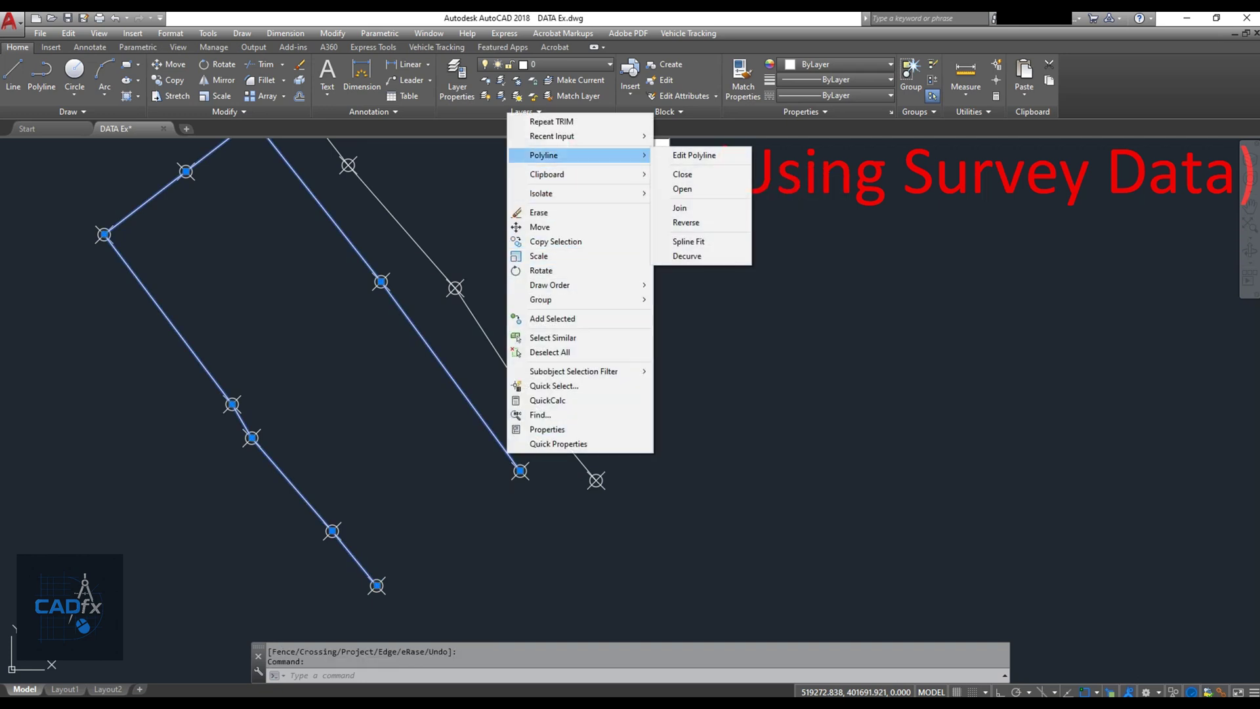
click(683, 173)
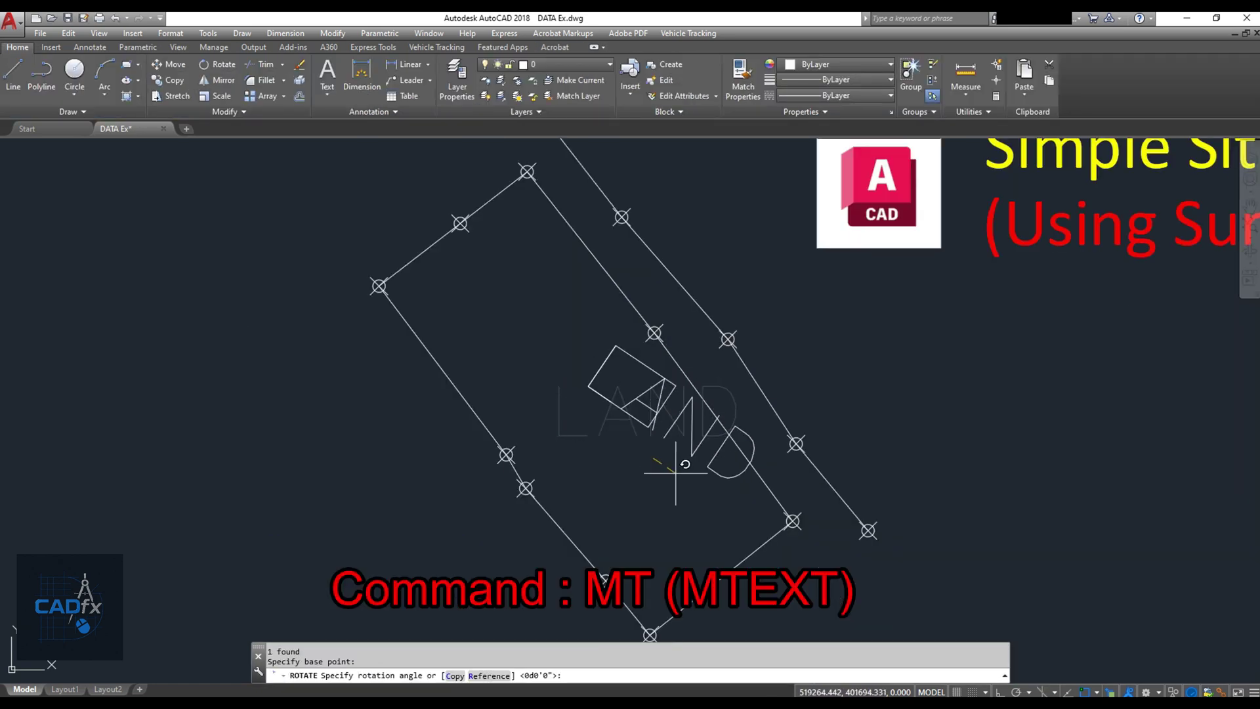
- Rotate the LAND label parallel to the plot's long sides and place it inside the plot
click(660, 420)
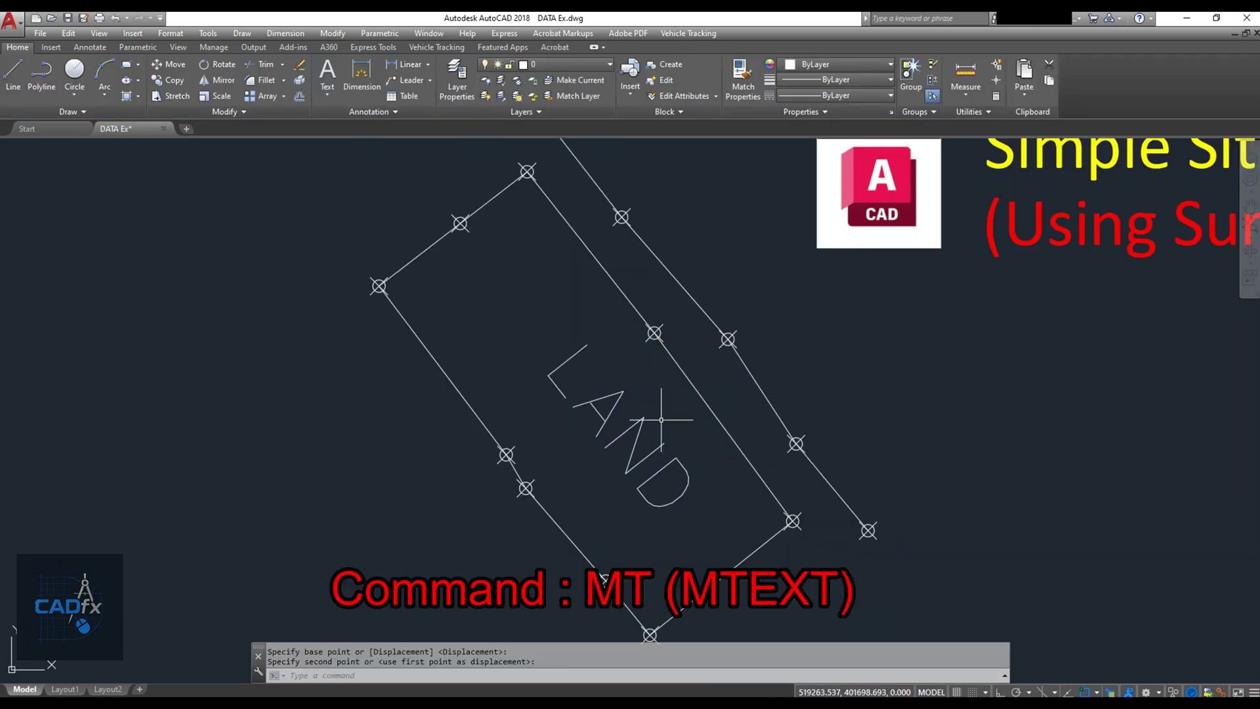
click(657, 415)
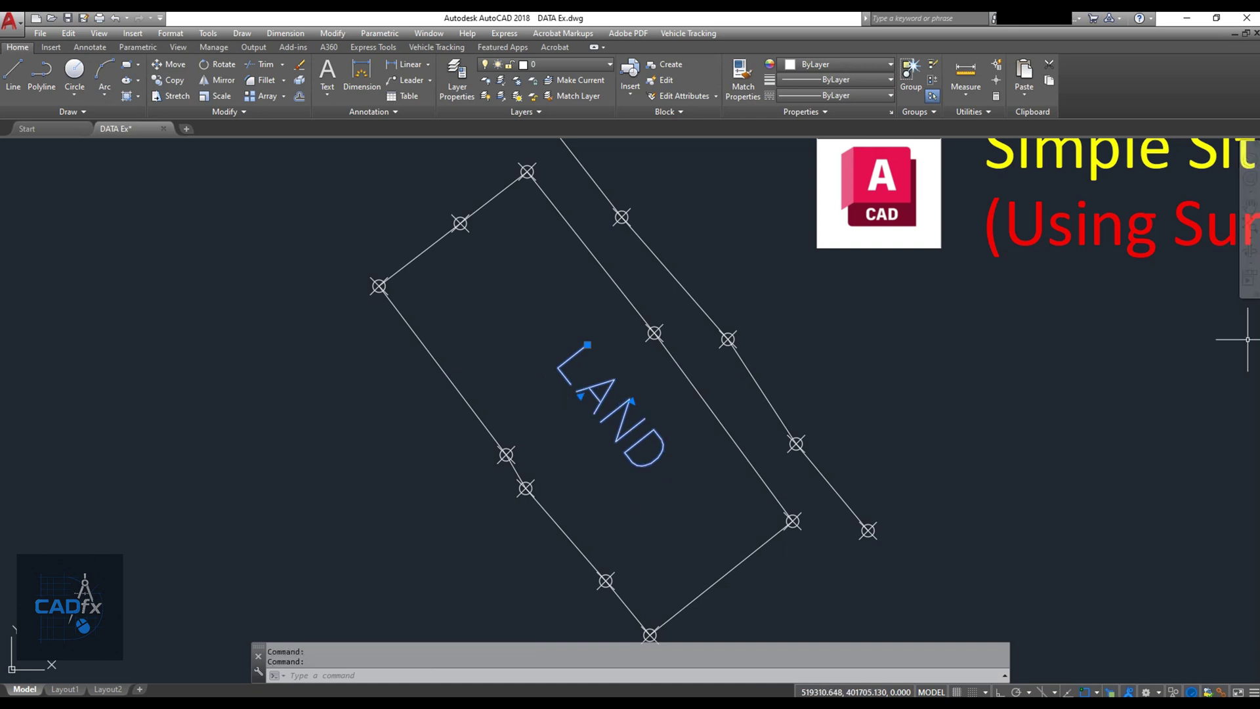
- Copy the LAND label into the strip between the two long lines and change the copy's text to ROAD
text(co)
key(Return)
click(617, 470)
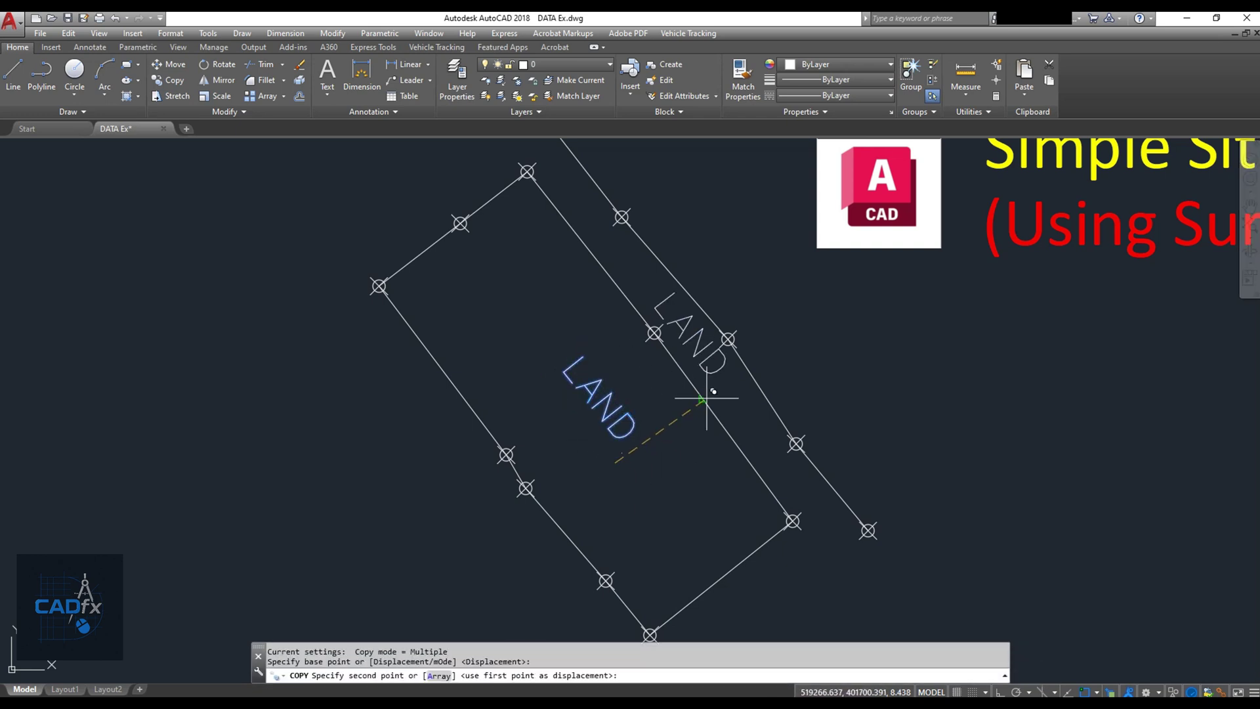
click(692, 398)
key(Escape)
double_click(660, 292)
text(ROAD)
click(796, 416)
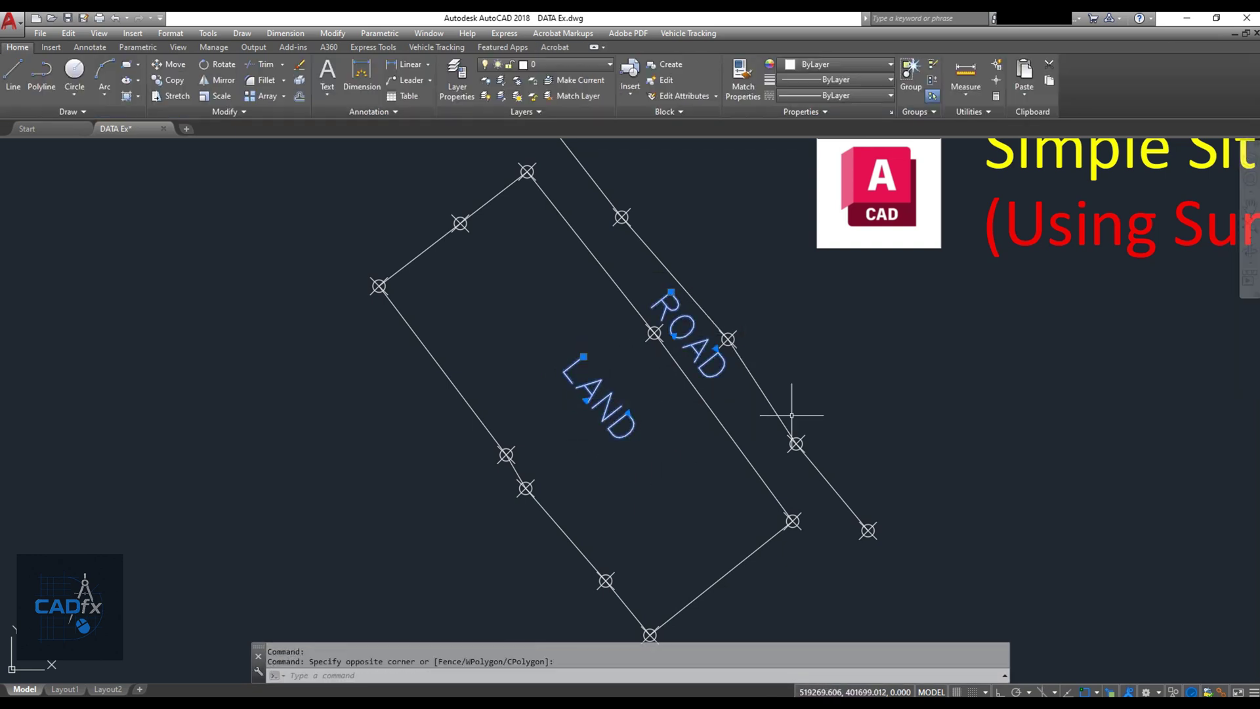
key(Escape)
- Add a multiline text label reading 1 just below the plot's lowest corner point
scroll(695, 285, down, 4)
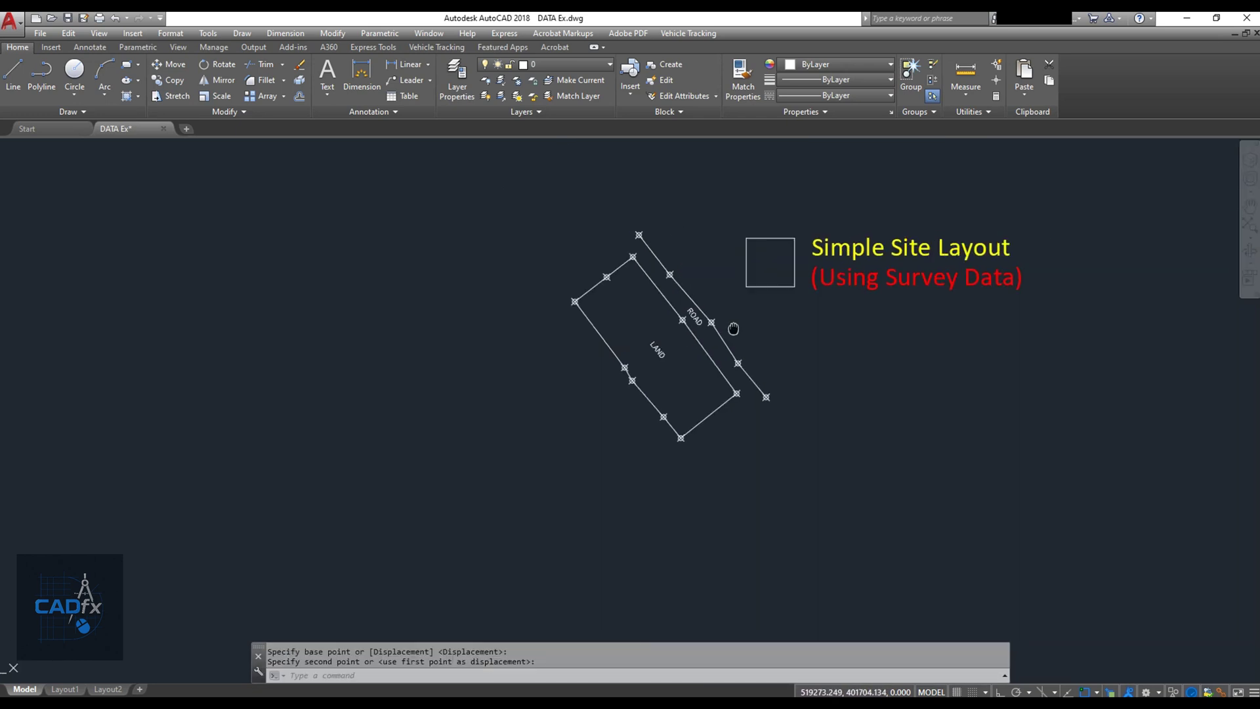
scroll(682, 420, up, 6)
text(t)
key(Return)
click(637, 538)
click(625, 506)
click(1251, 415)
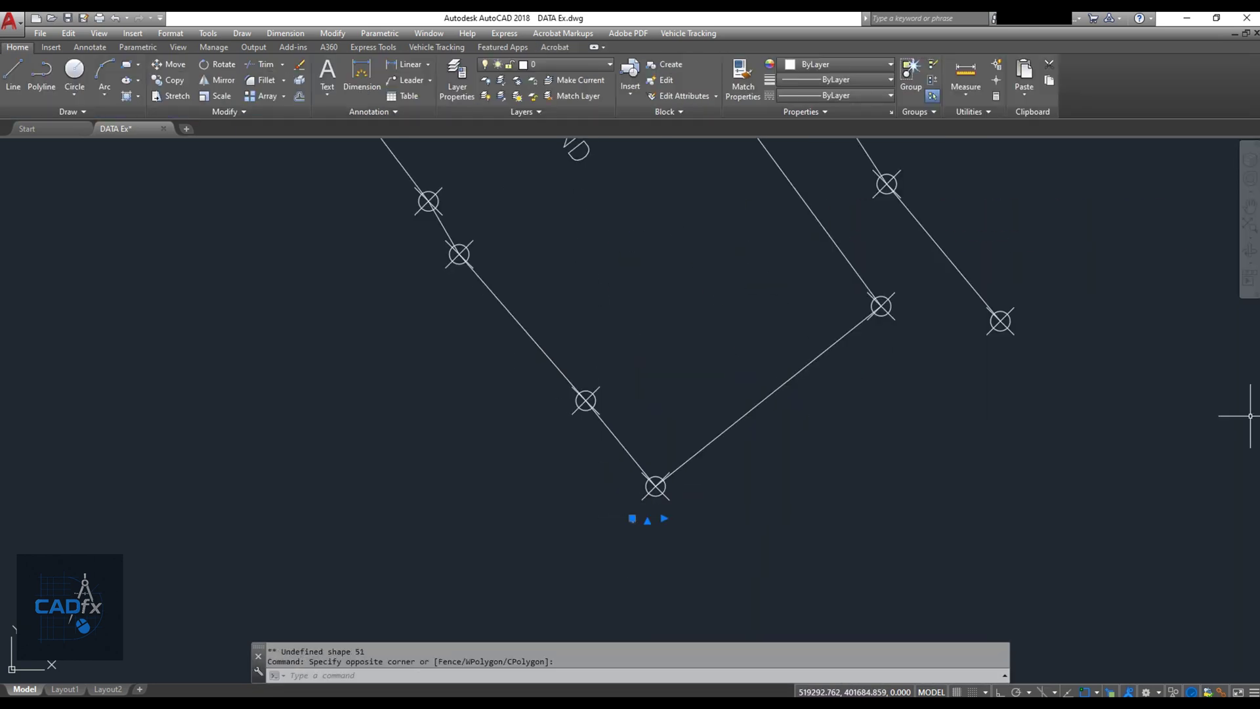
key(Escape)
- Copy the 1 label beside each of the other survey points on the land boundary
scroll(771, 373, down, 5)
click(718, 434)
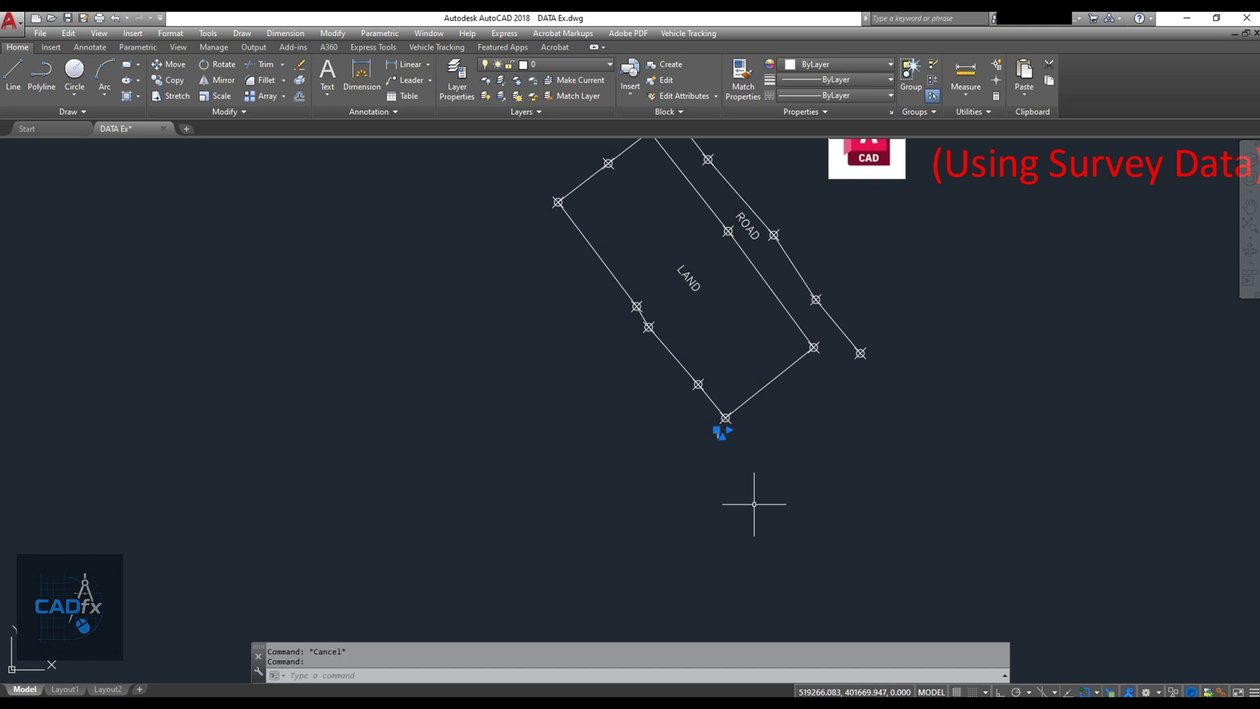
text(co)
key(Return)
click(763, 504)
click(732, 470)
click(684, 402)
click(668, 381)
click(588, 282)
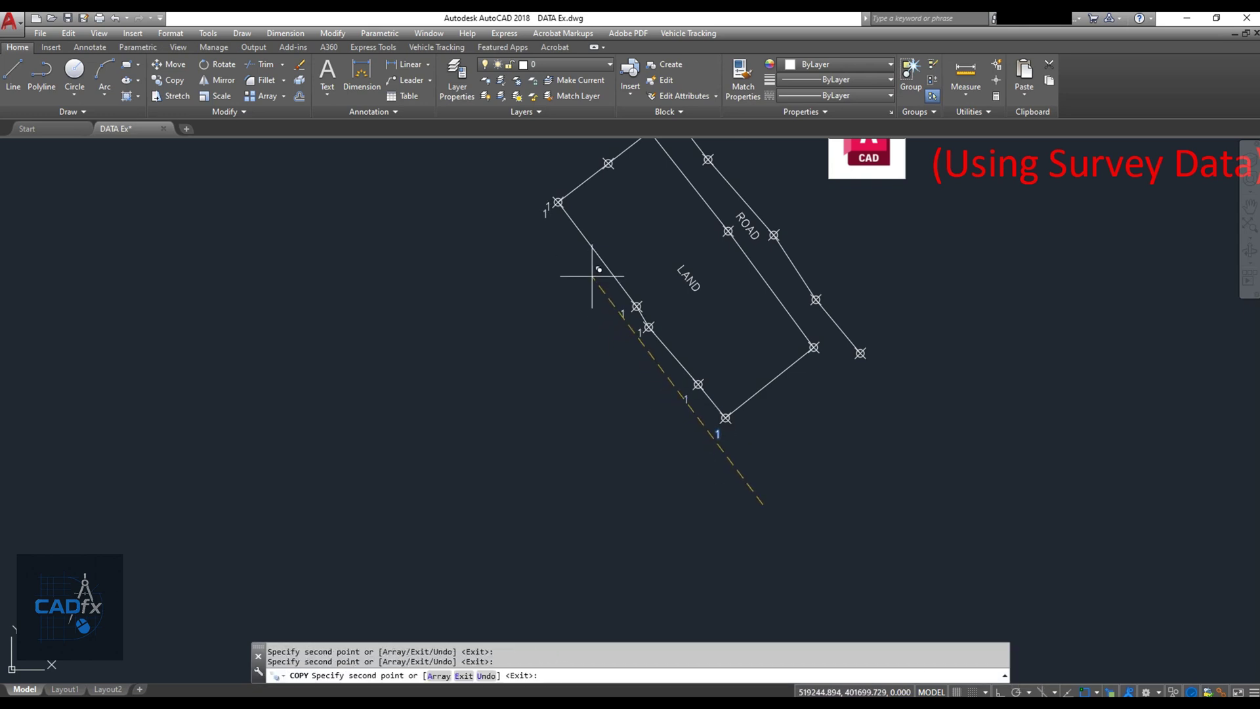
click(641, 221)
middle_drag(641, 221, 621, 379)
click(670, 372)
click(746, 474)
click(836, 591)
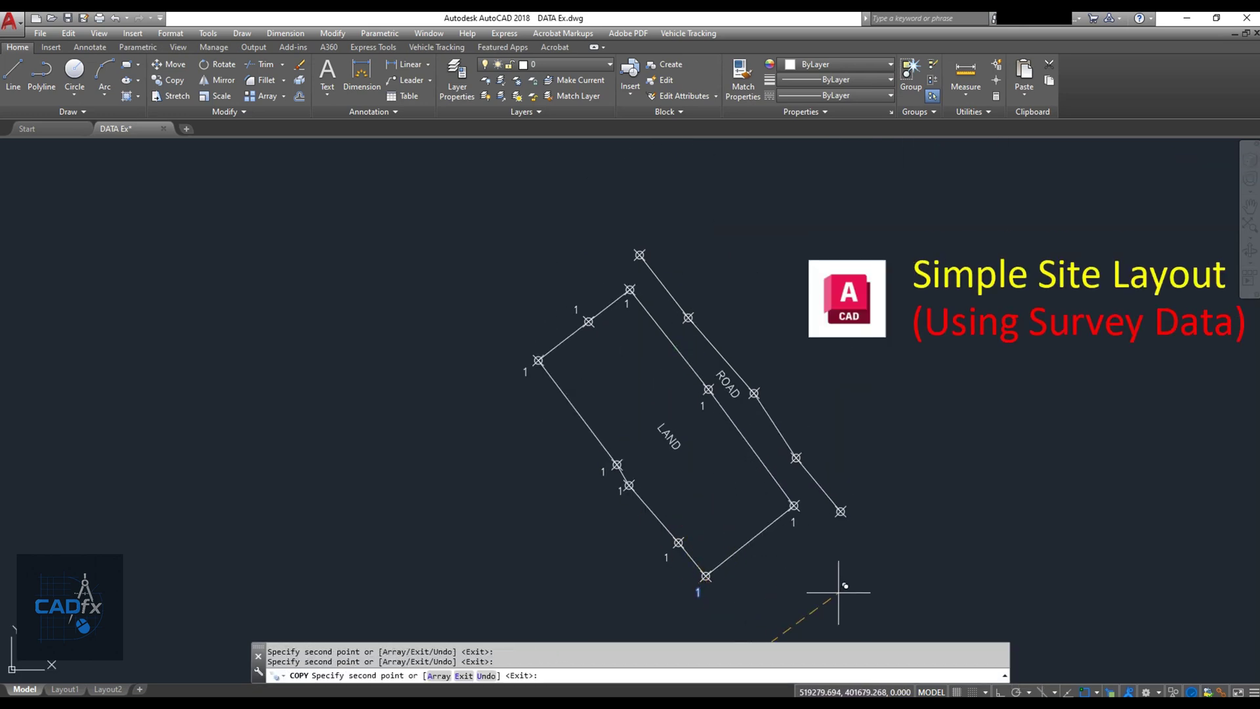
- Copy the 1 label beside each survey point along the outer road line
click(899, 580)
click(840, 512)
click(809, 453)
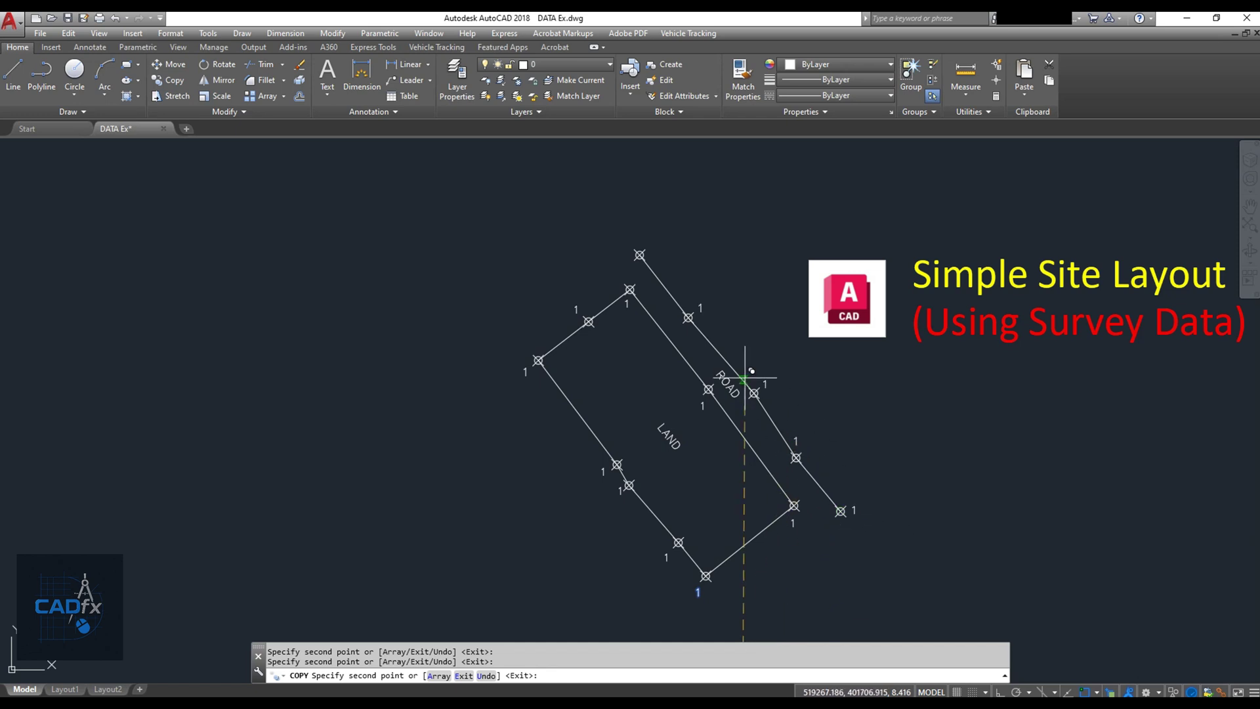
click(697, 313)
key(Return)
- Start TCOUNT and select the point labels in order, clockwise around the land boundary from the lowest corner, then up the road line
middle_drag(645, 521, 599, 423)
text(TCOUNT)
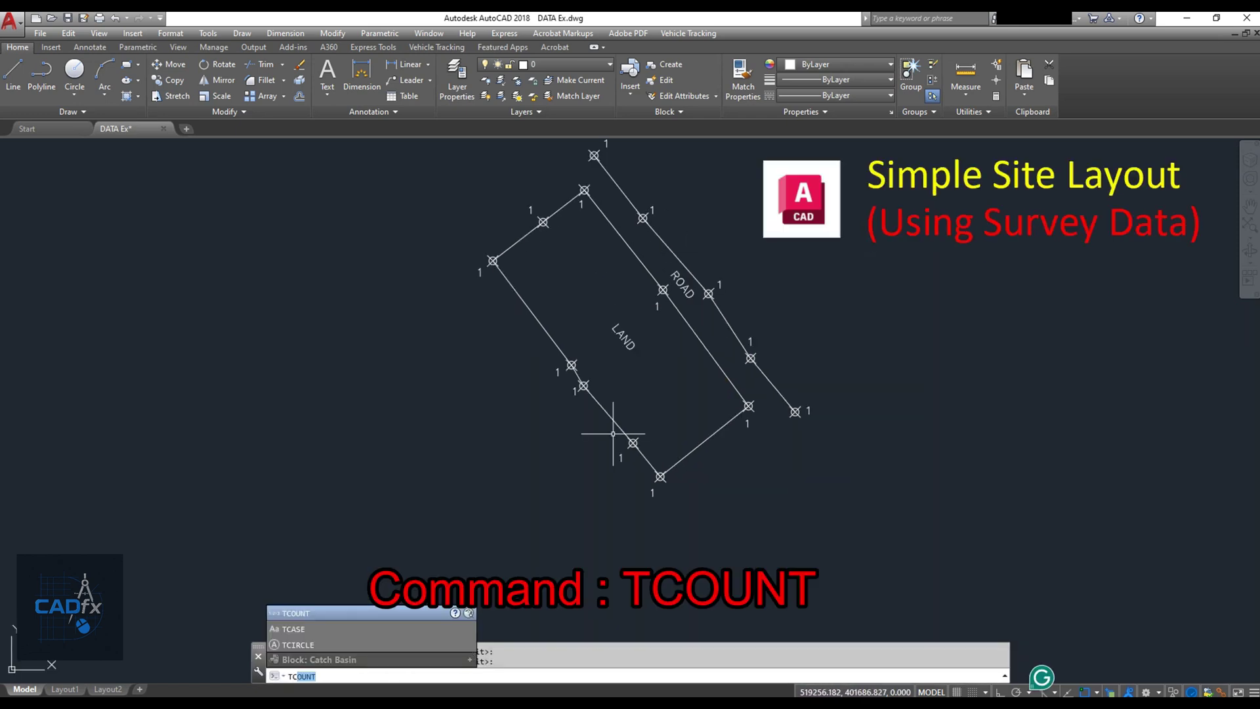
key(Return)
click(652, 492)
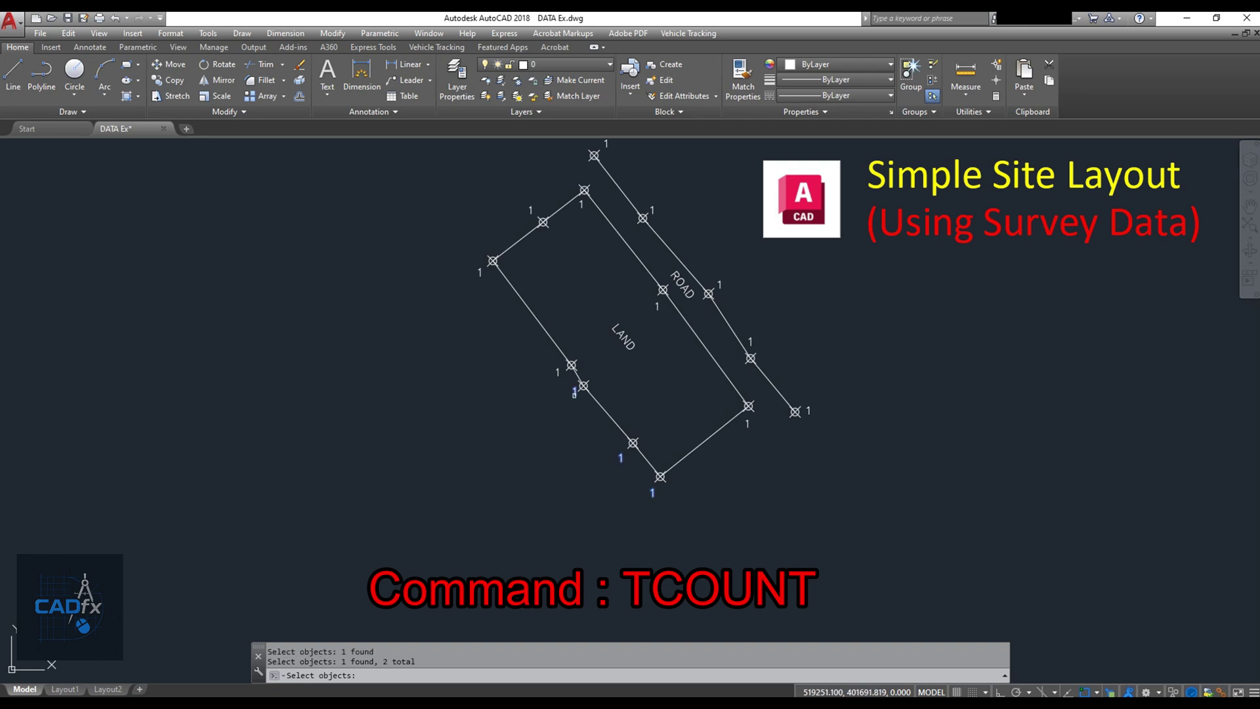
click(581, 204)
click(657, 306)
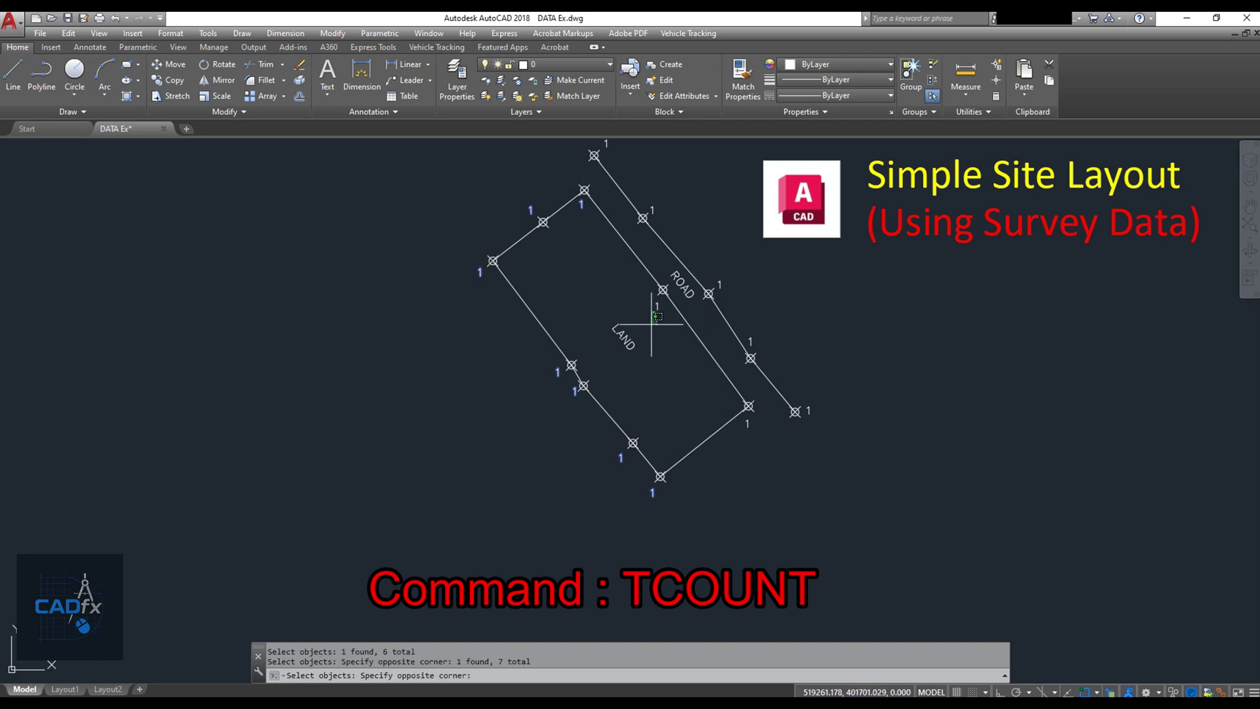
click(747, 424)
click(808, 410)
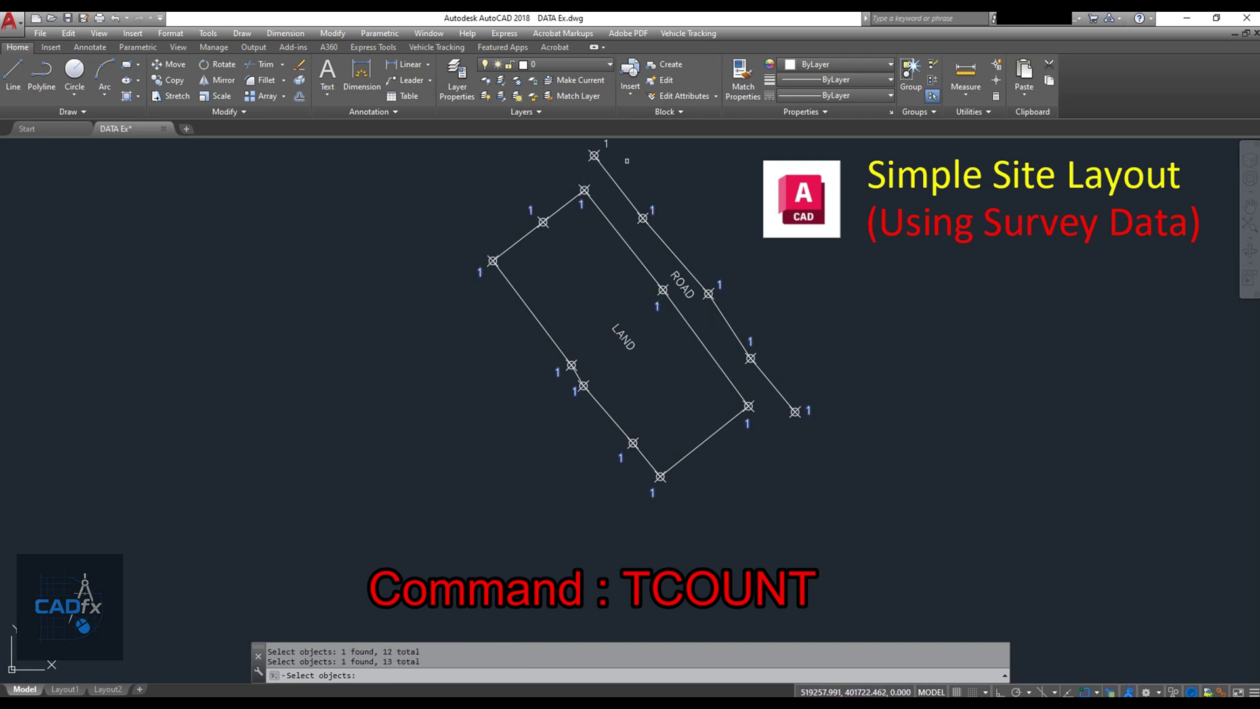
key(Return)
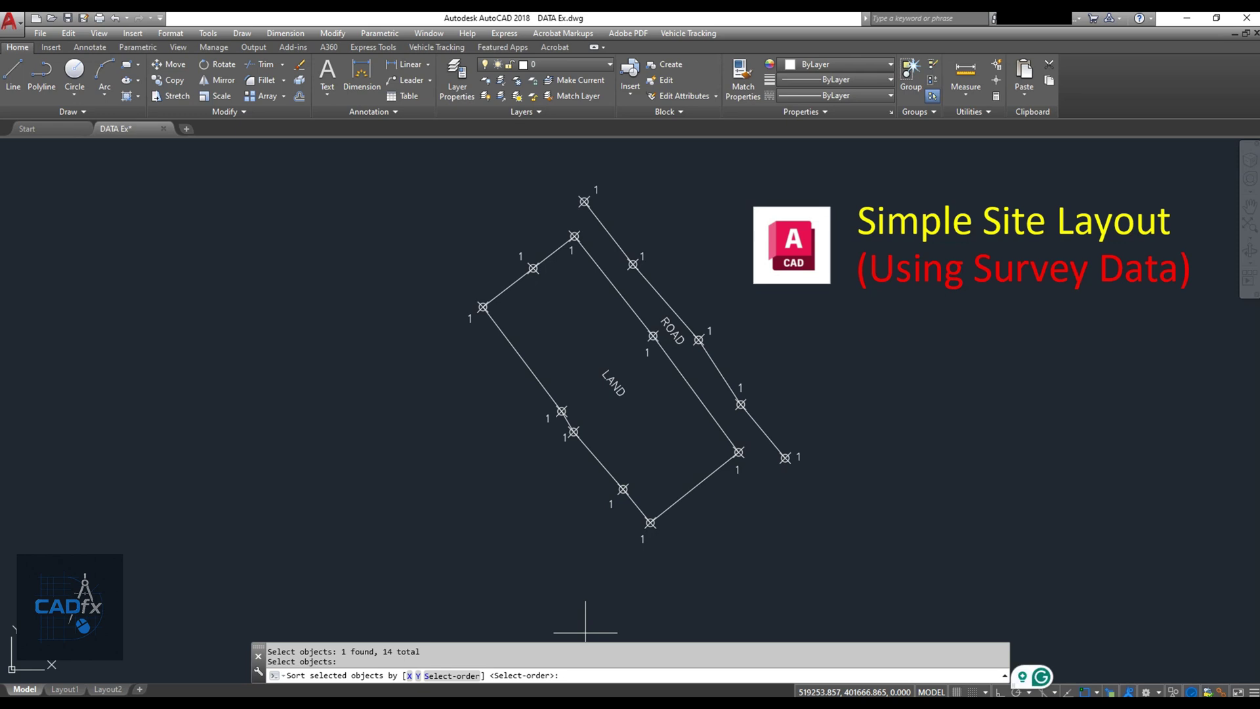
- Number the labels by Select-order with start and increment 1,1, using Overwrite placement, and save the drawing
key(Return)
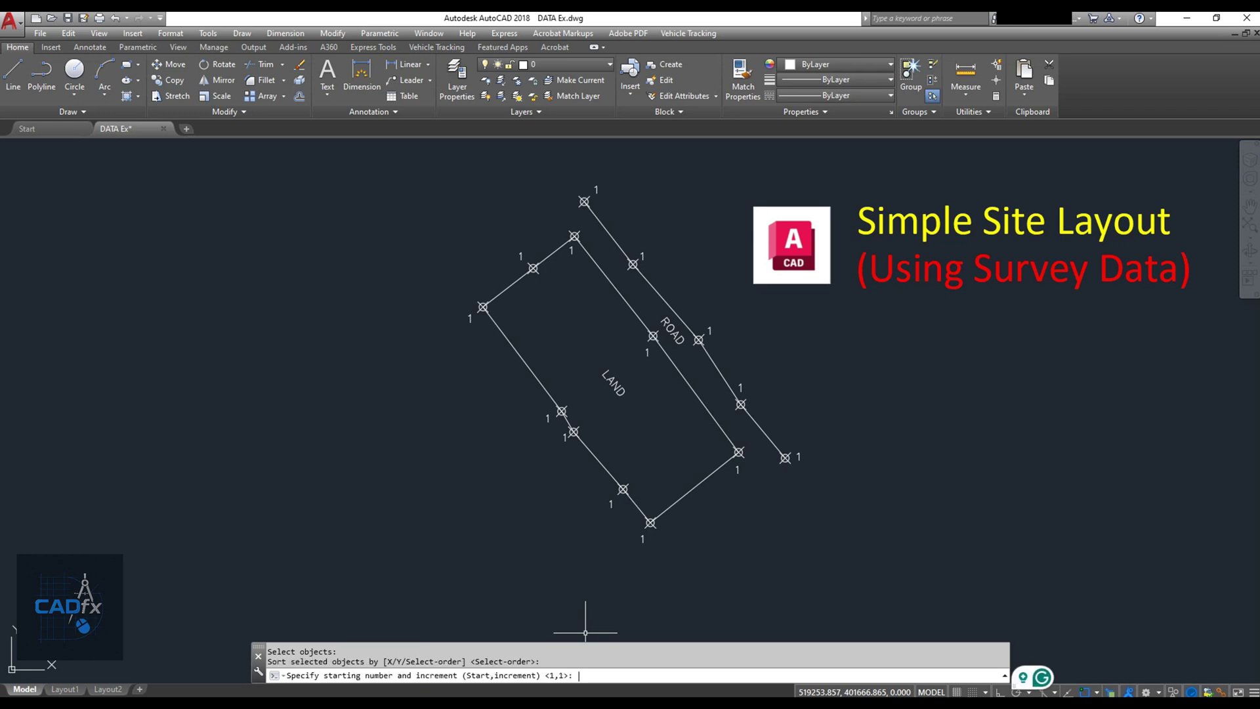
key(Return)
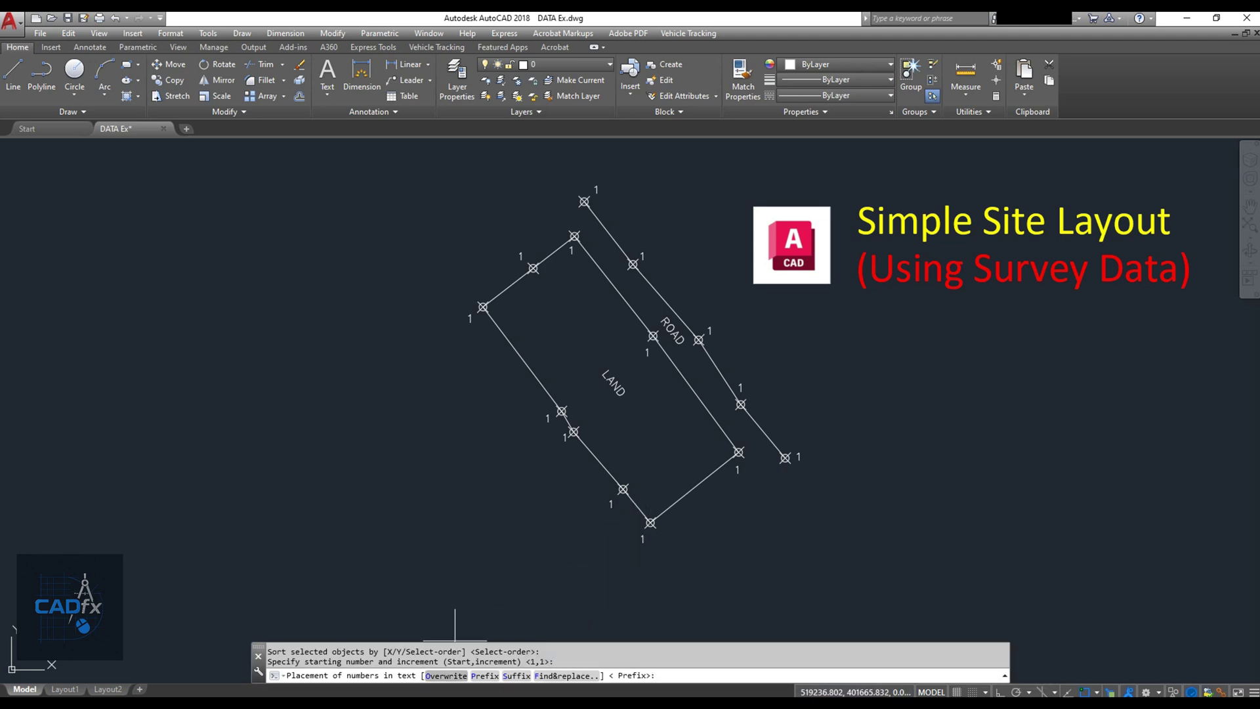
text(O)
key(Return)
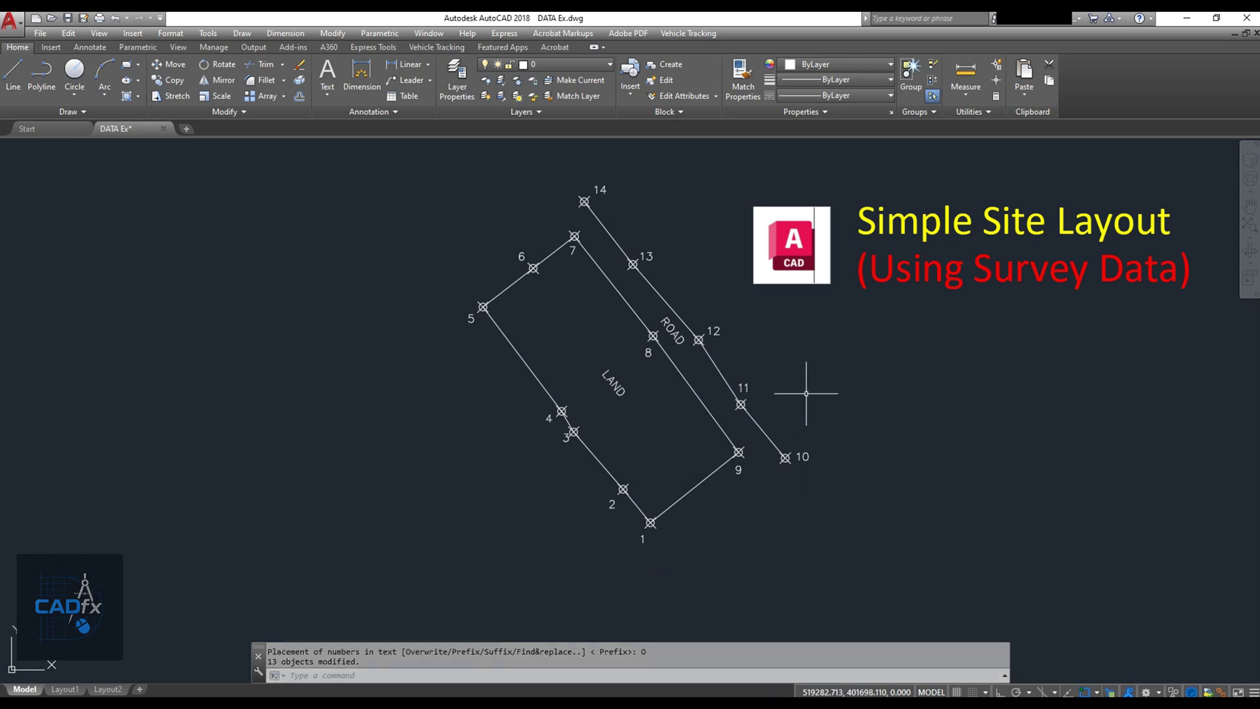
key(ctrl+s)
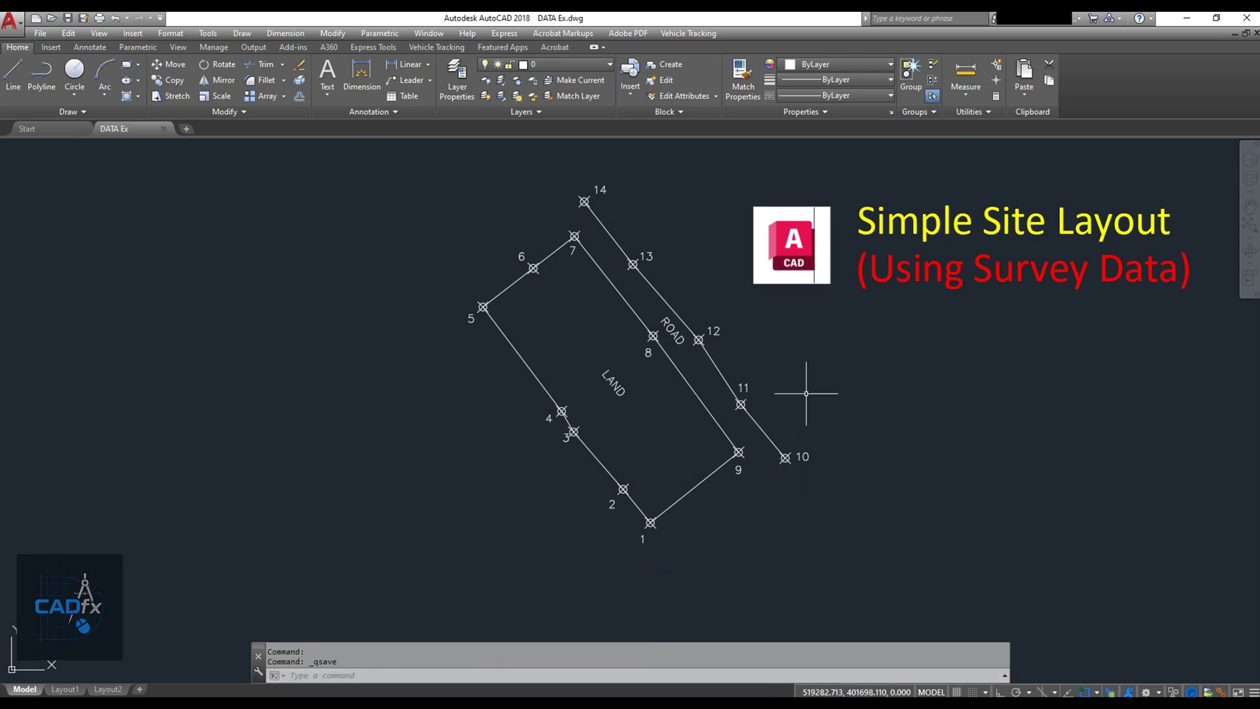
- Create an Excel data link named Data to the entire Sheet1 of Data.xlsx
middle_drag(806, 393, 762, 408)
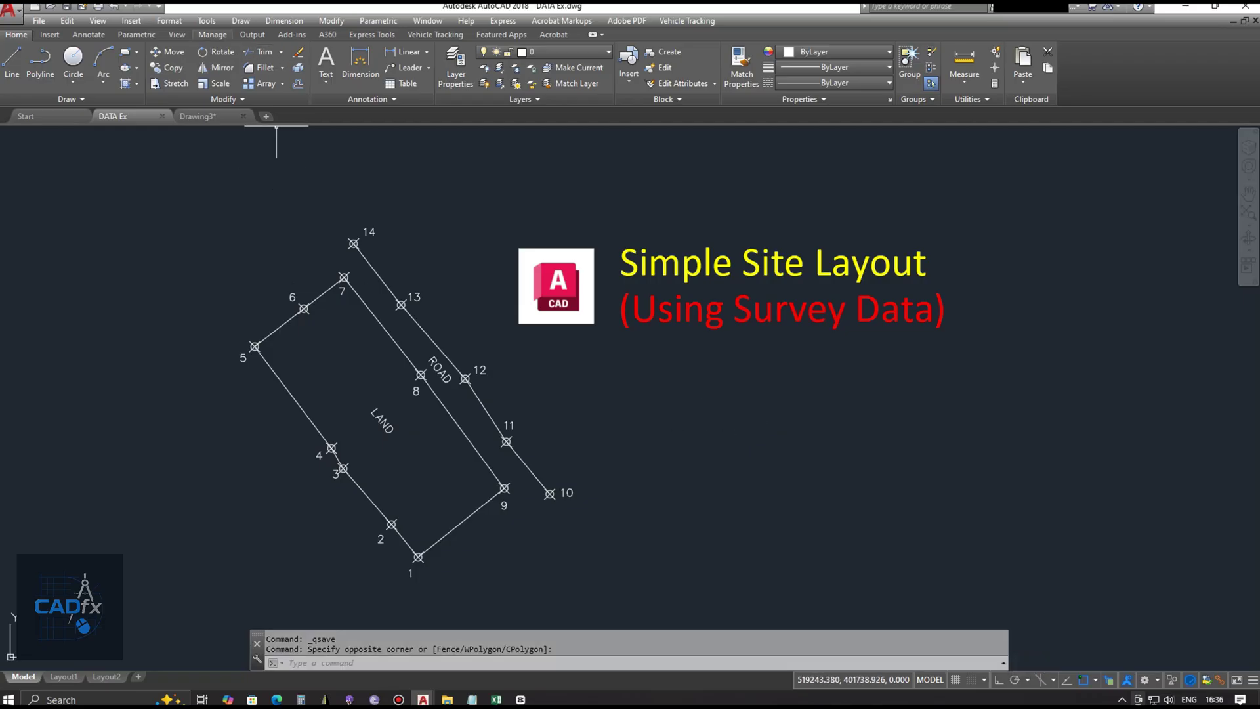
click(206, 21)
mouse_move(229, 364)
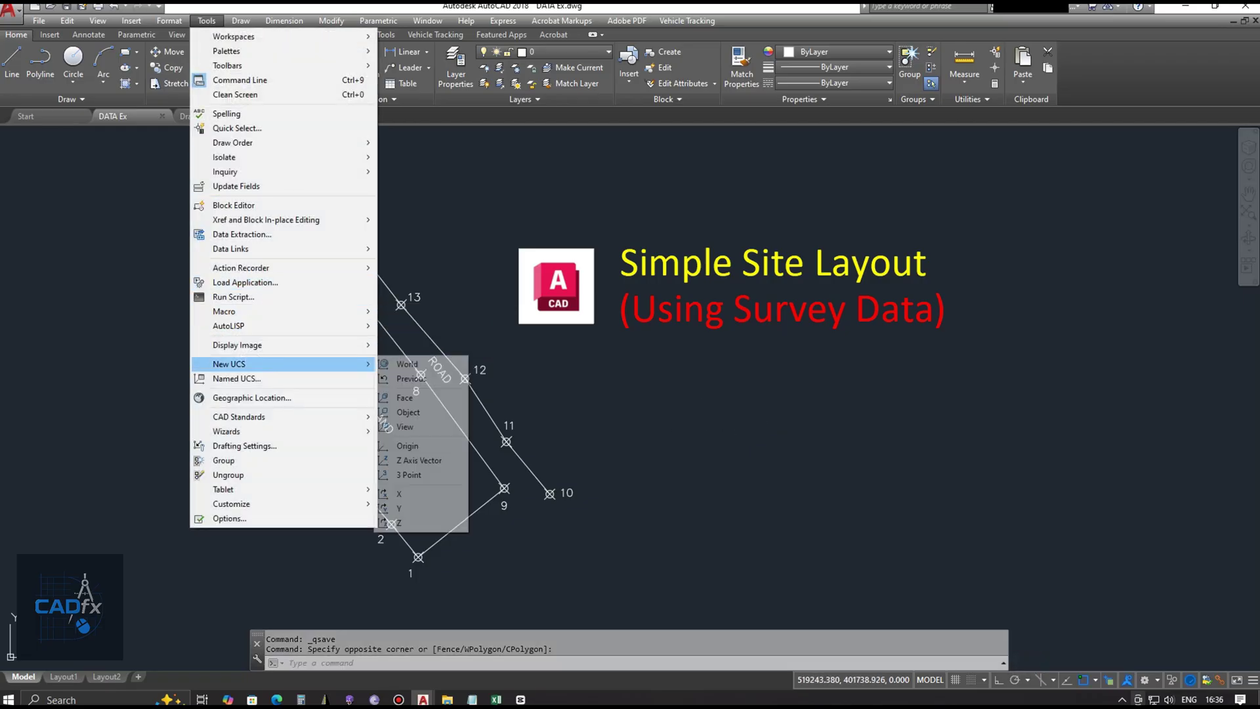
mouse_move(229, 248)
click(427, 247)
click(619, 263)
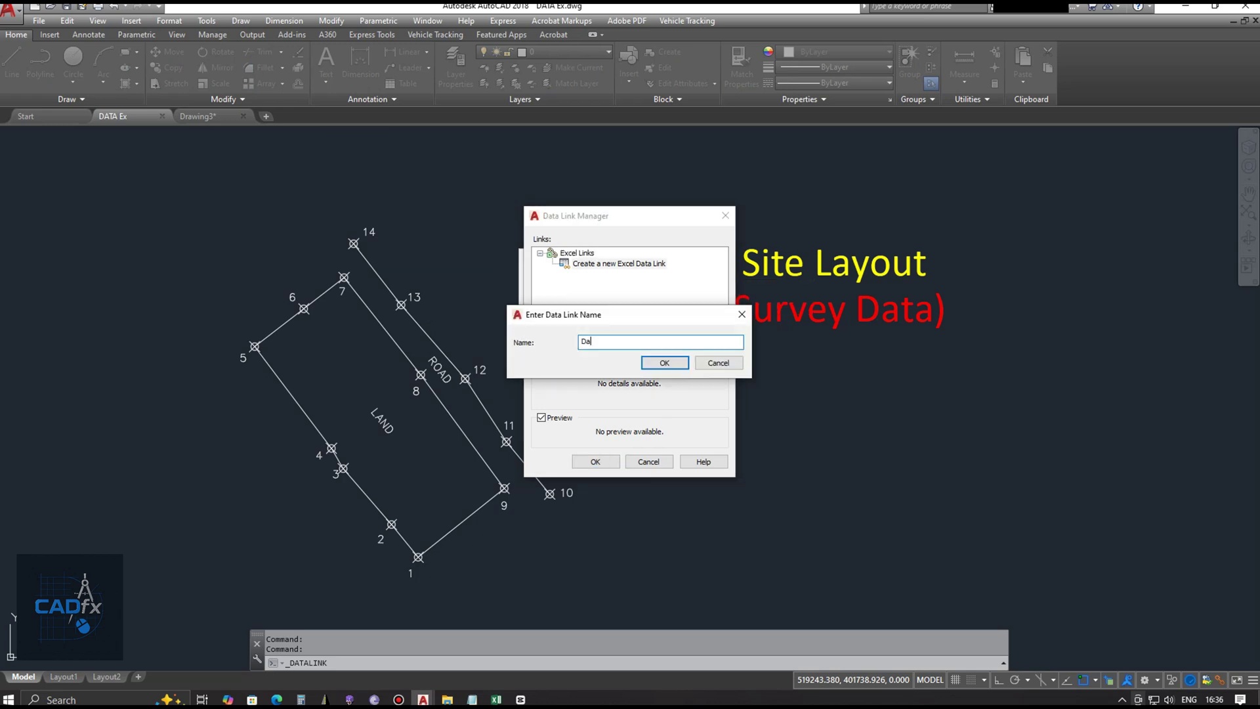
key(Return)
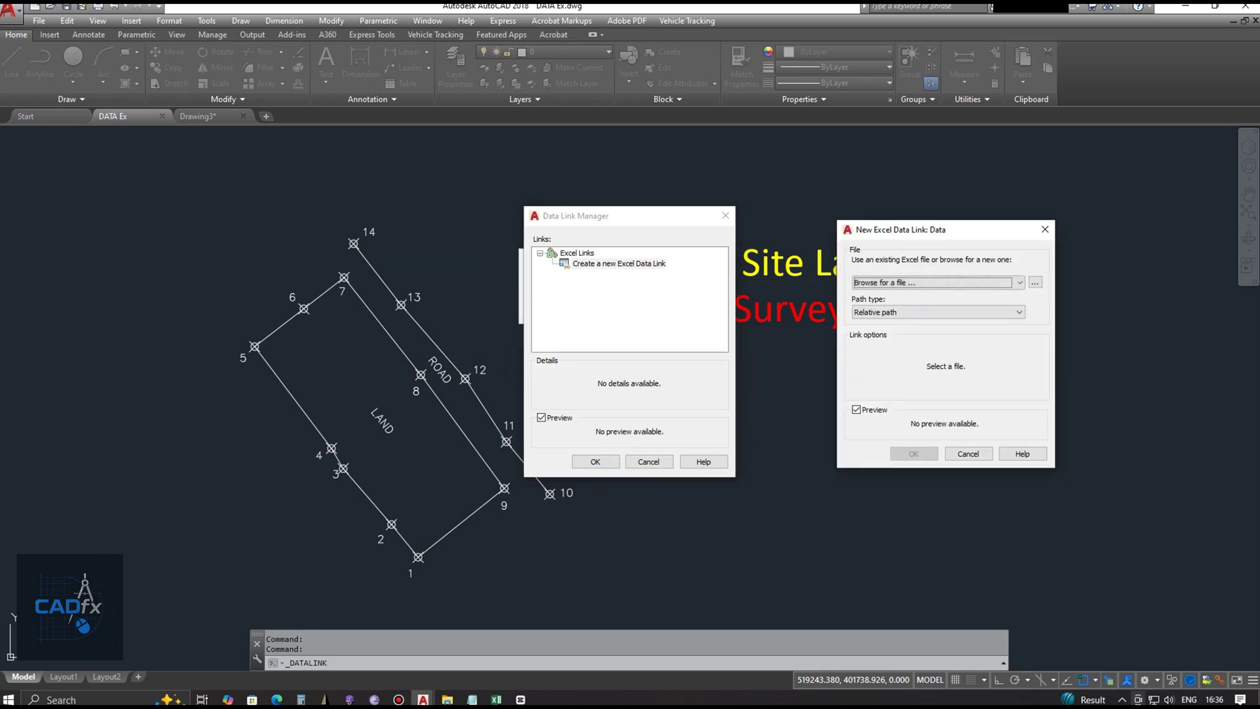
click(1035, 282)
click(852, 283)
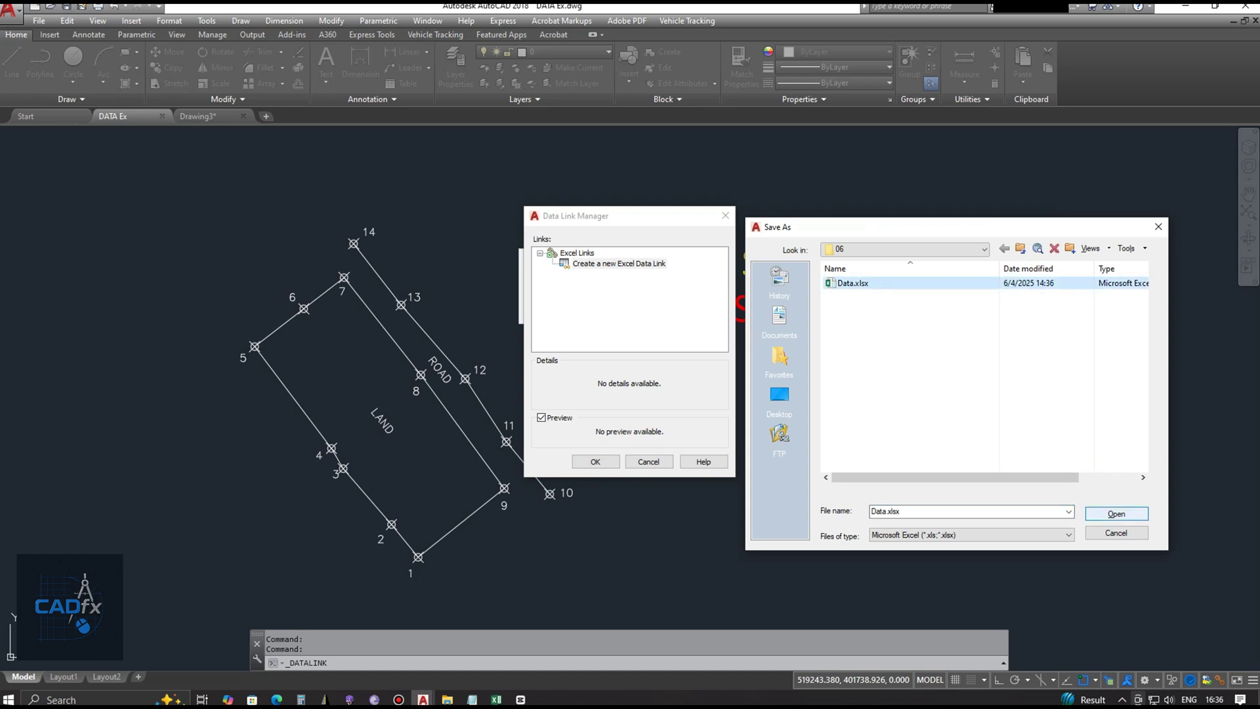
key(Return)
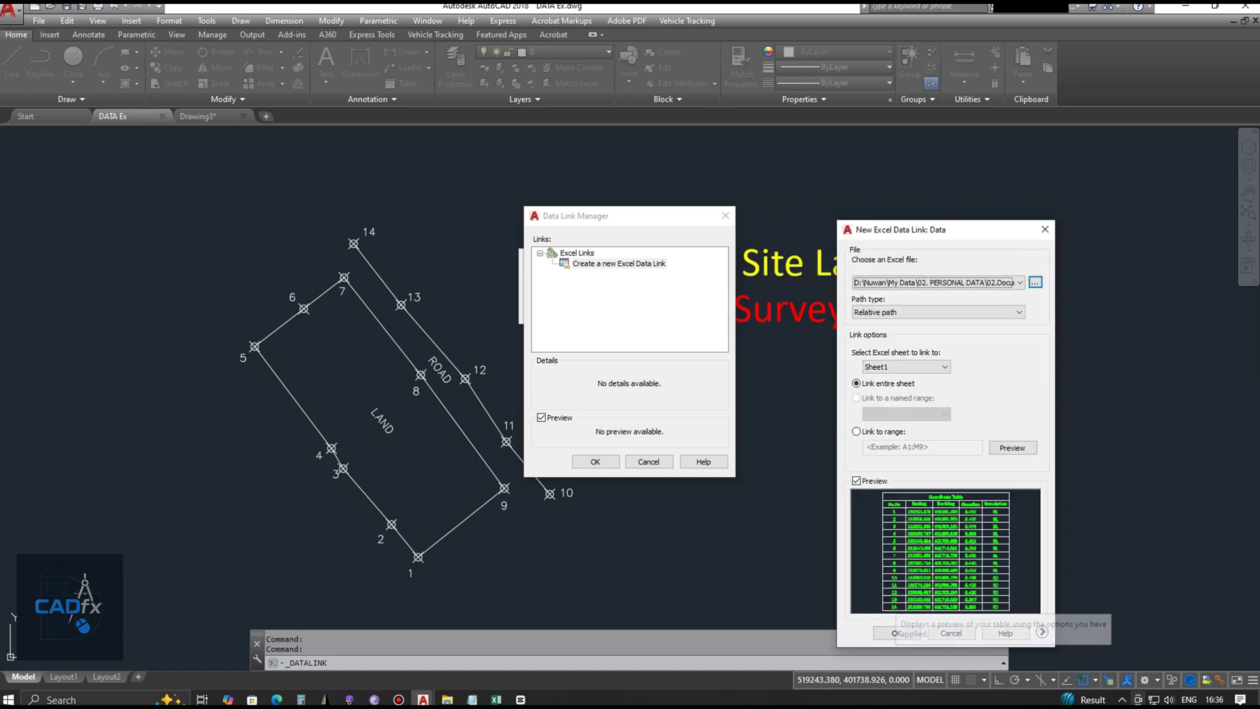
click(897, 633)
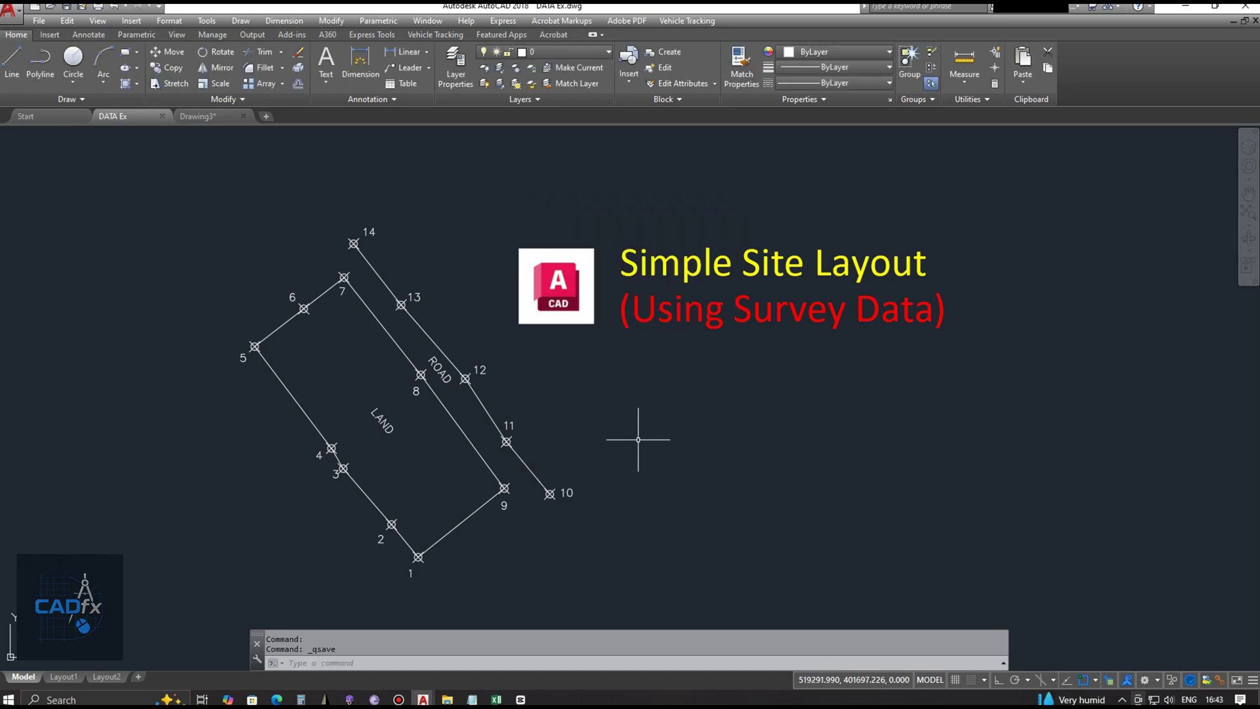
- Insert a table from the Data link, placed below the Simple Site Layout title
click(404, 83)
click(420, 279)
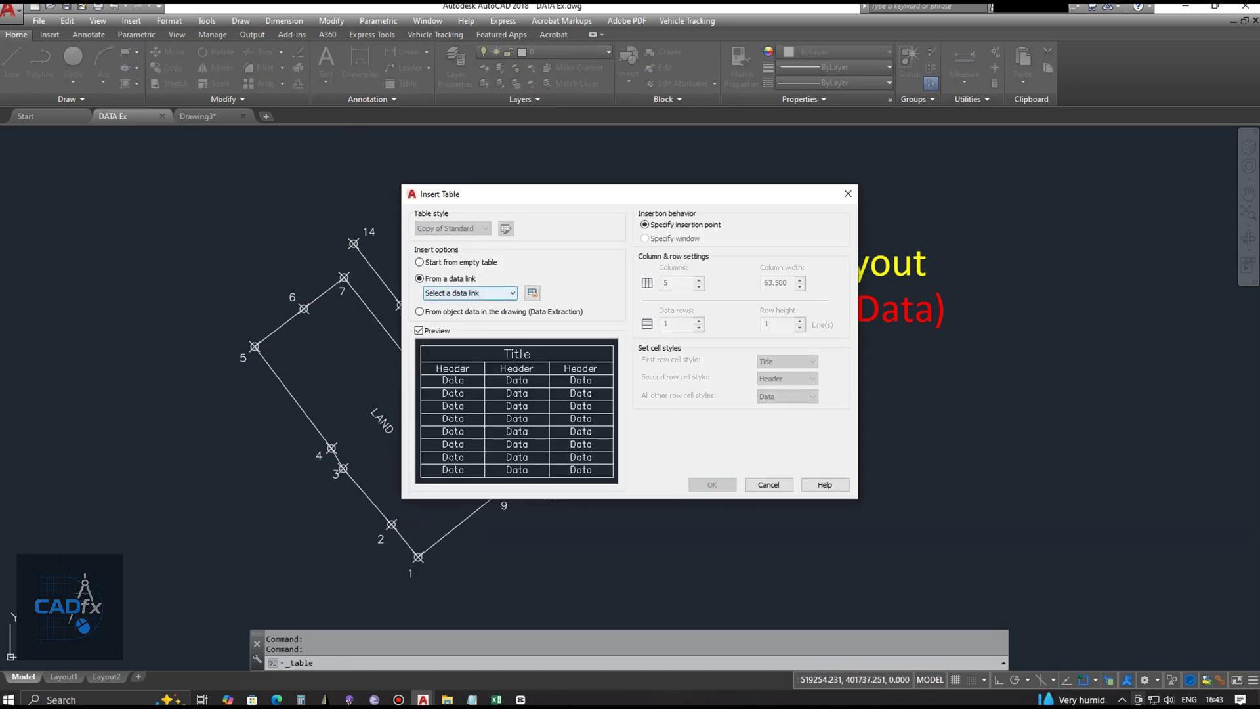
click(533, 293)
click(581, 264)
click(595, 583)
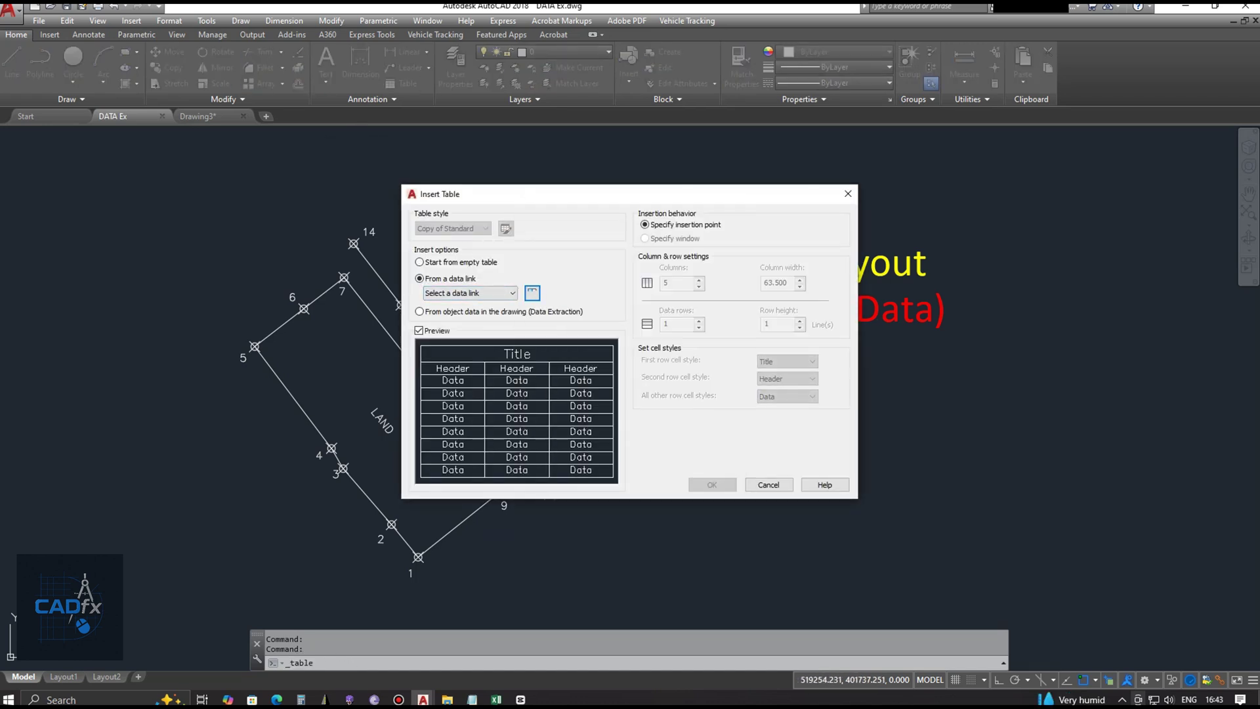
click(713, 485)
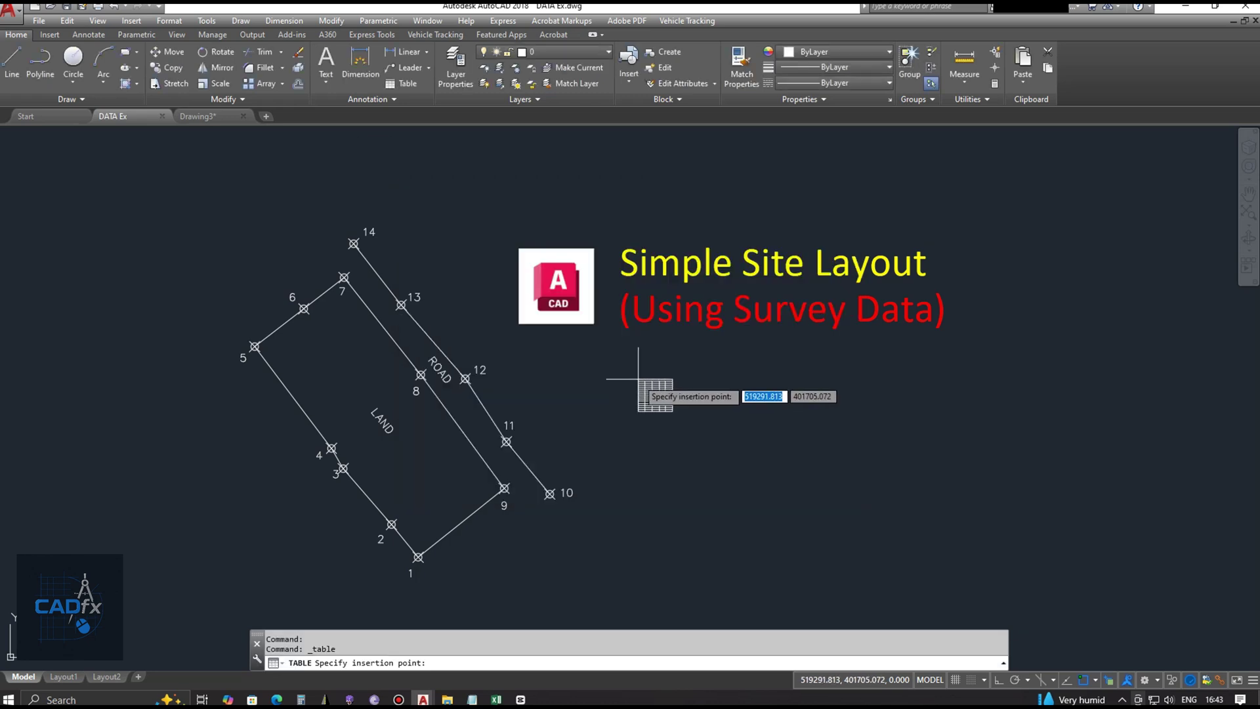
click(637, 379)
- Scale the inserted coordinate table by a factor of 8 from its upper-left corner and save the drawing
text(sc)
key(Return)
click(669, 382)
key(Return)
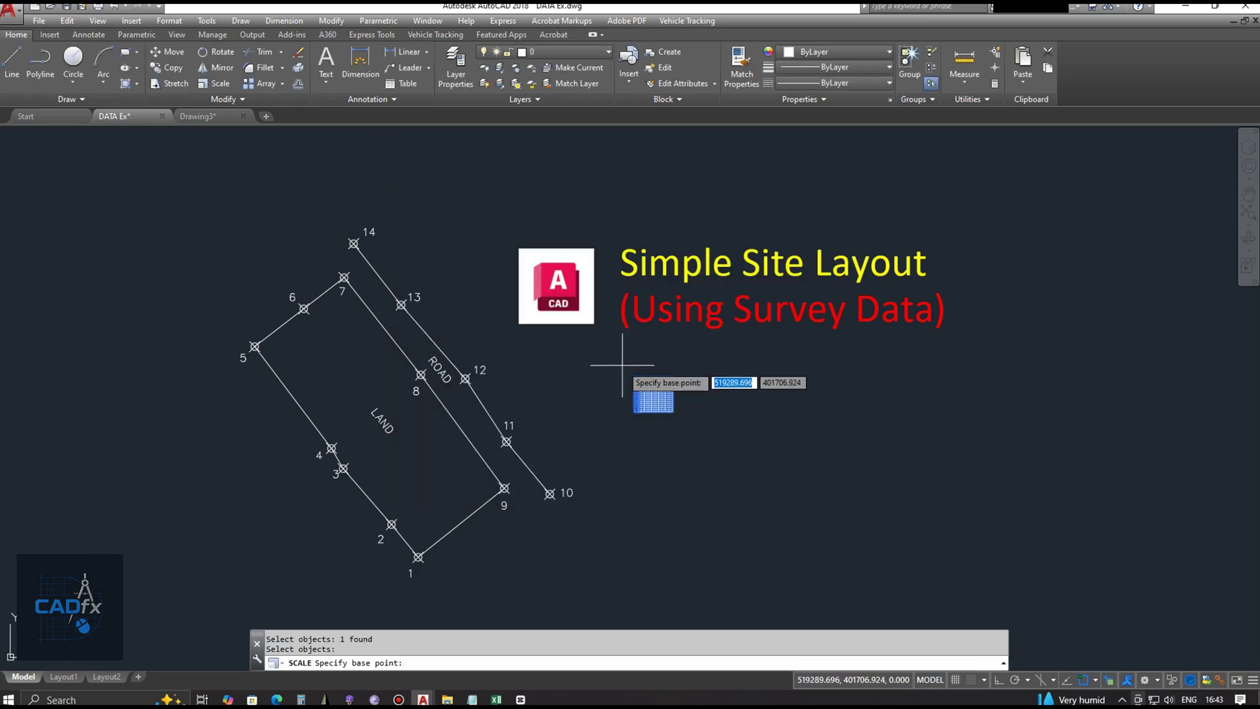
click(637, 378)
middle_drag(669, 410, 665, 364)
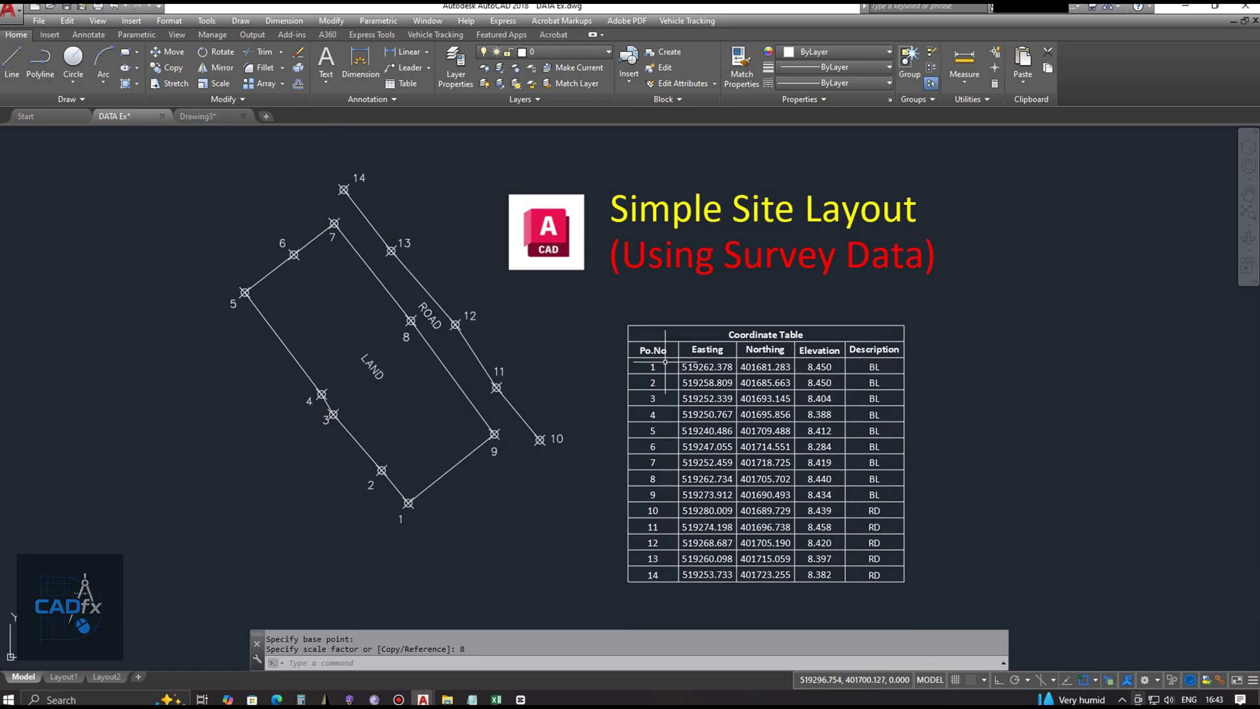
key(ctrl+s)
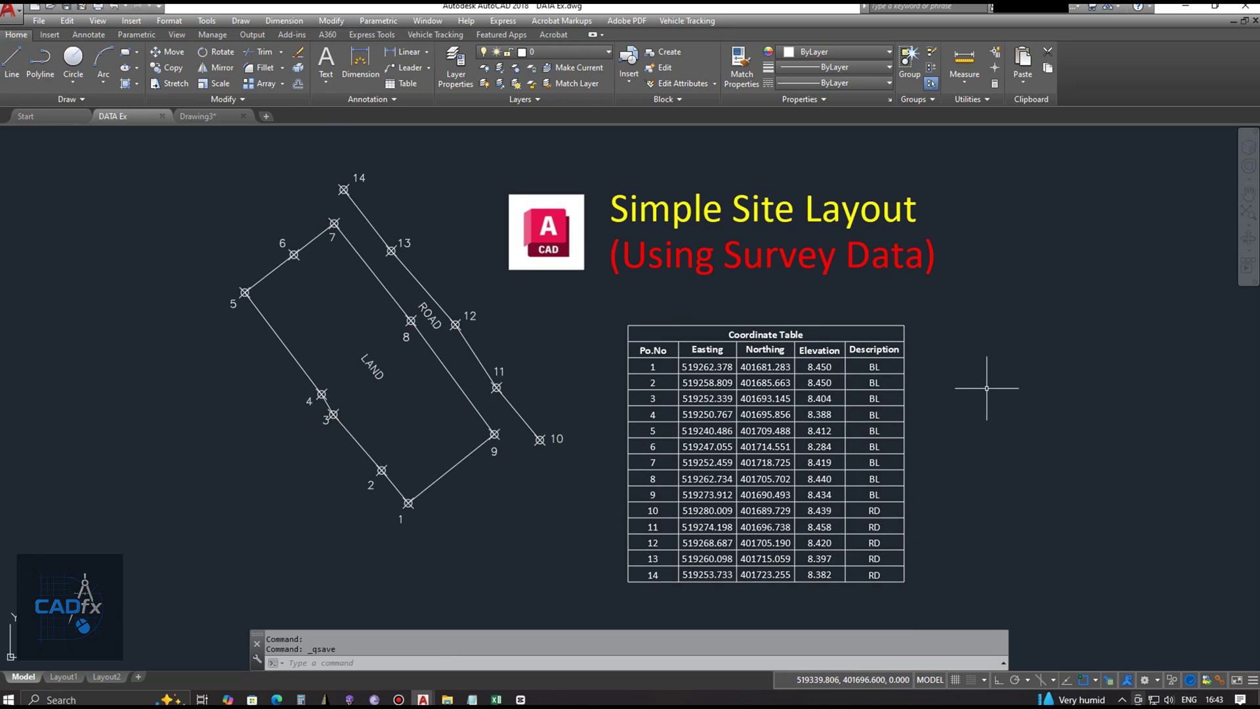